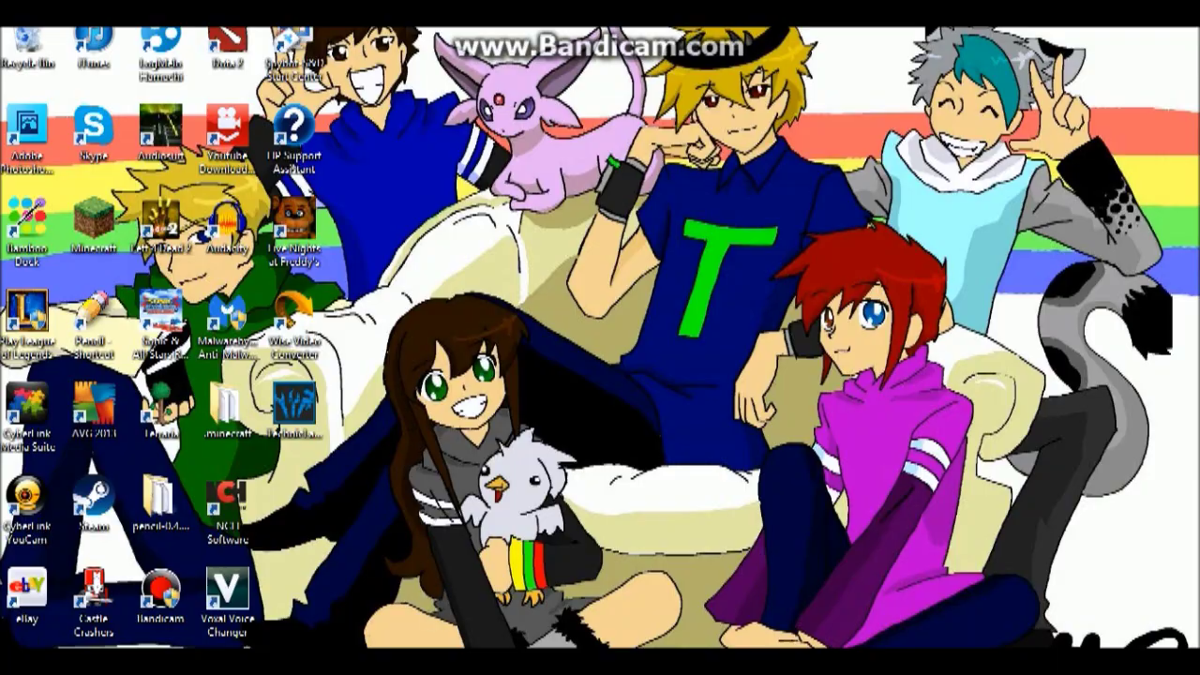
Switch to the Pencil animation program, play the character animation, and return to frame 1
key("alt+Tab")
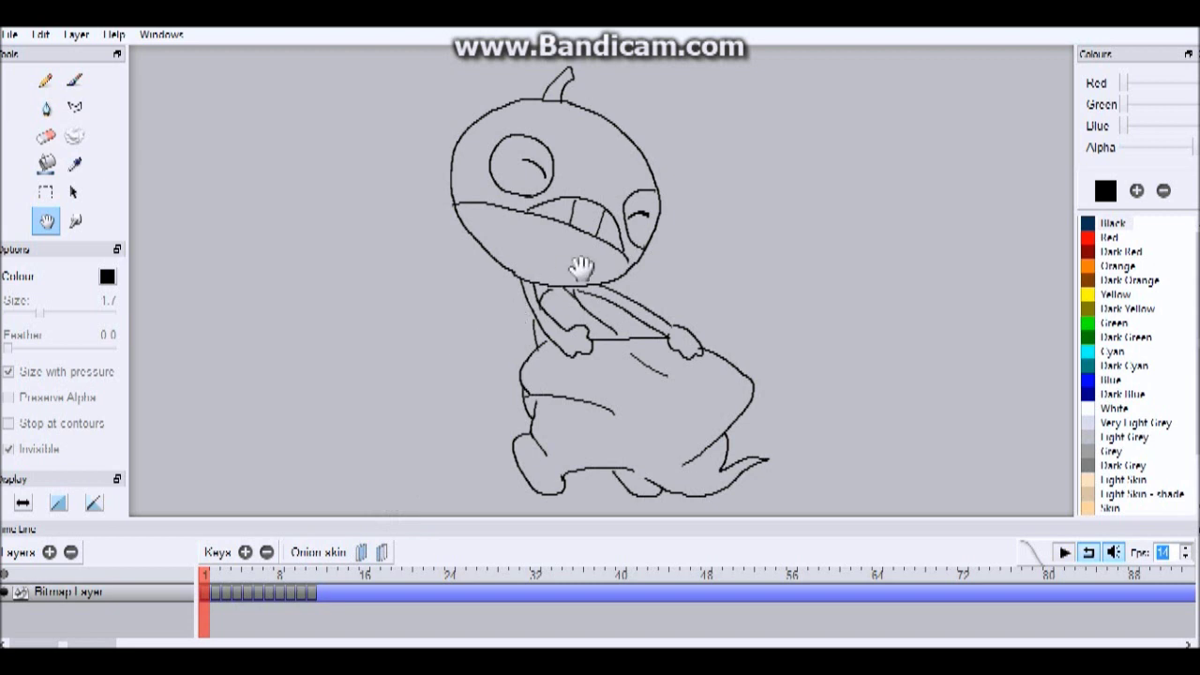
left_click(1066, 555)
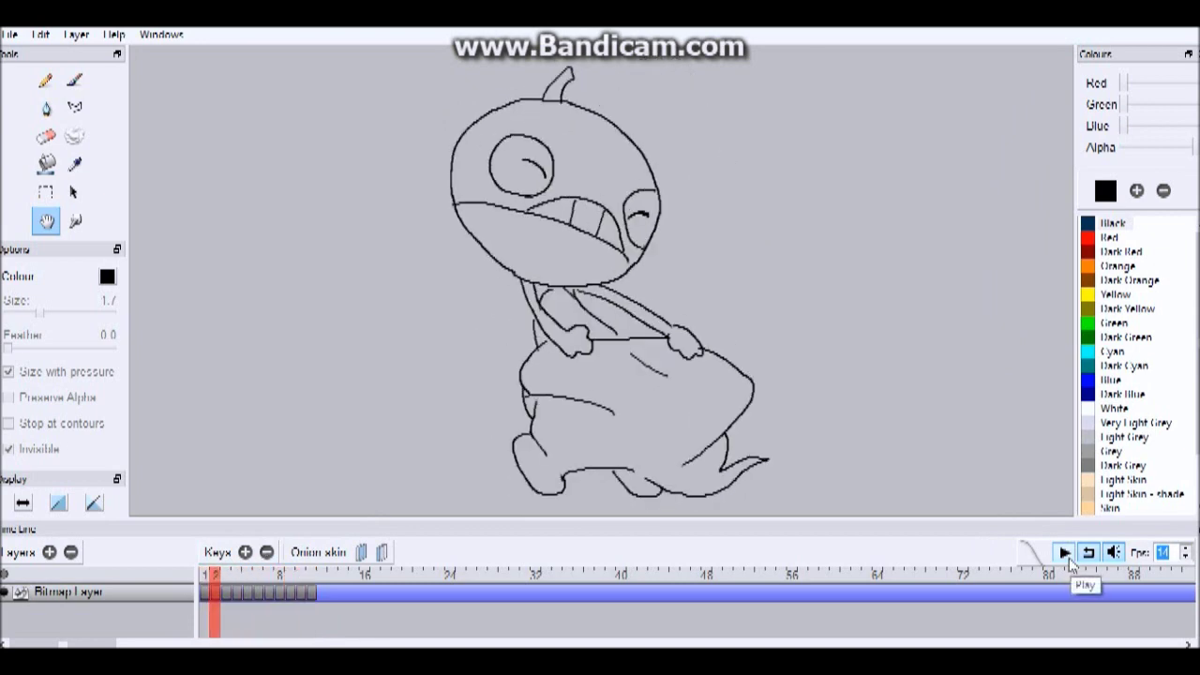
left_click(1068, 558)
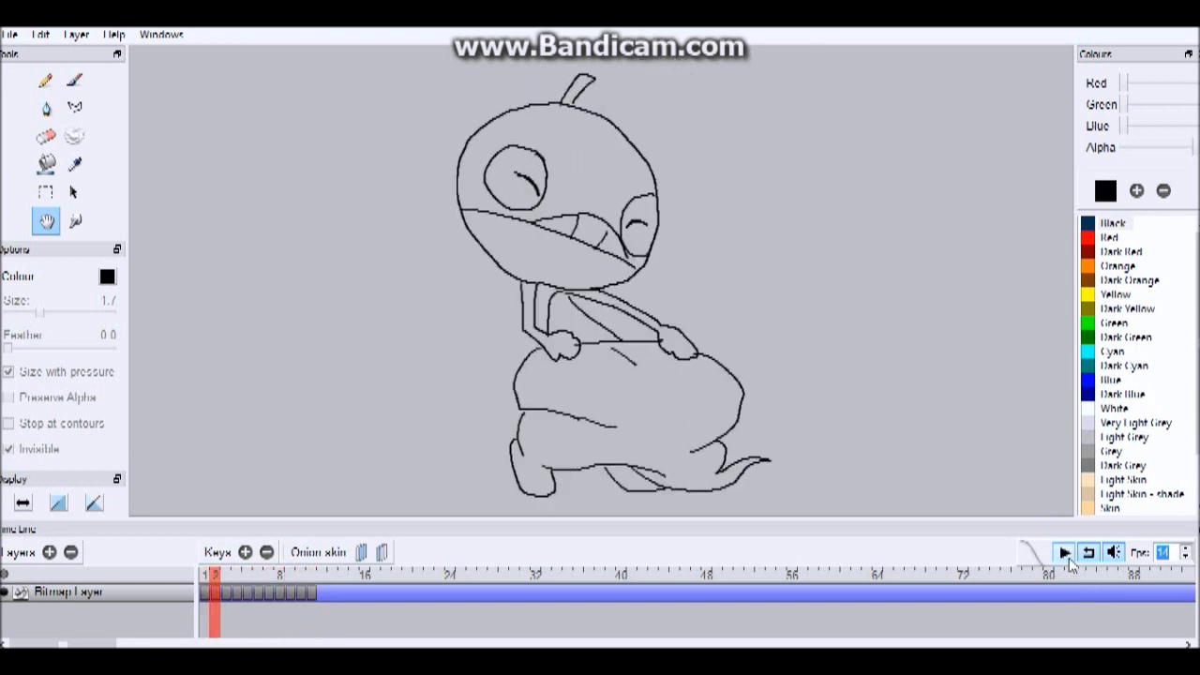
left_click_drag(218, 579, 178, 579)
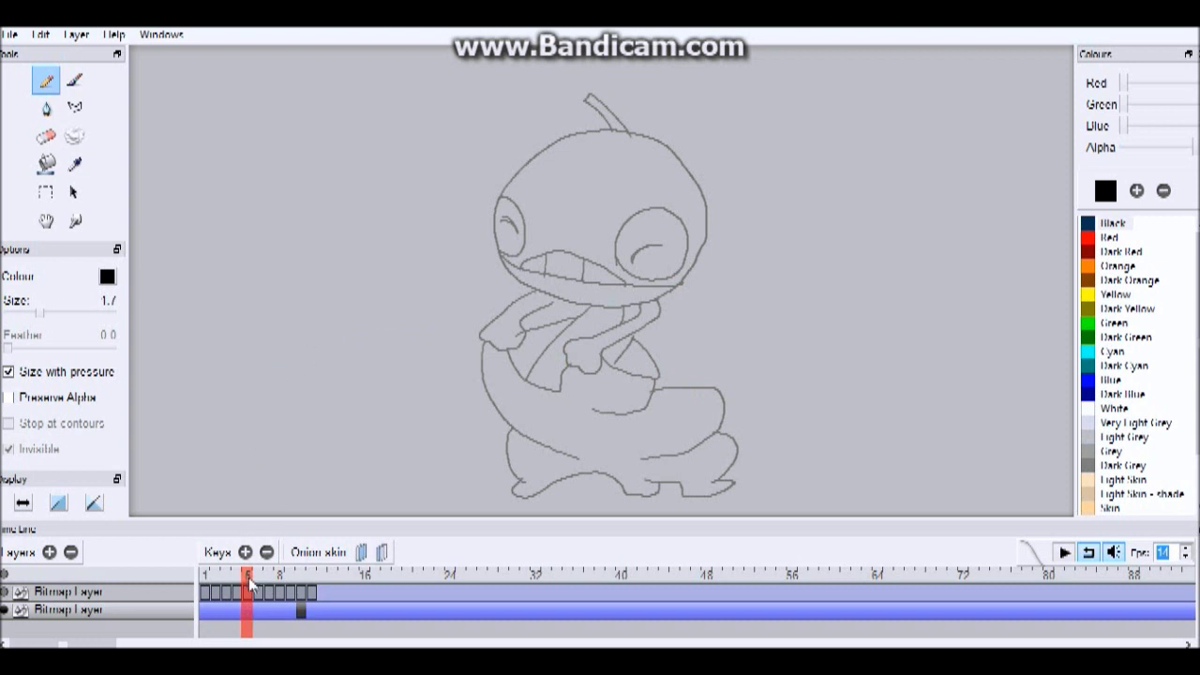
Add keyframes at frames 1, 7 and 4 on the lower bitmap layer
left_click(248, 613)
left_click(248, 615)
left_click(205, 579)
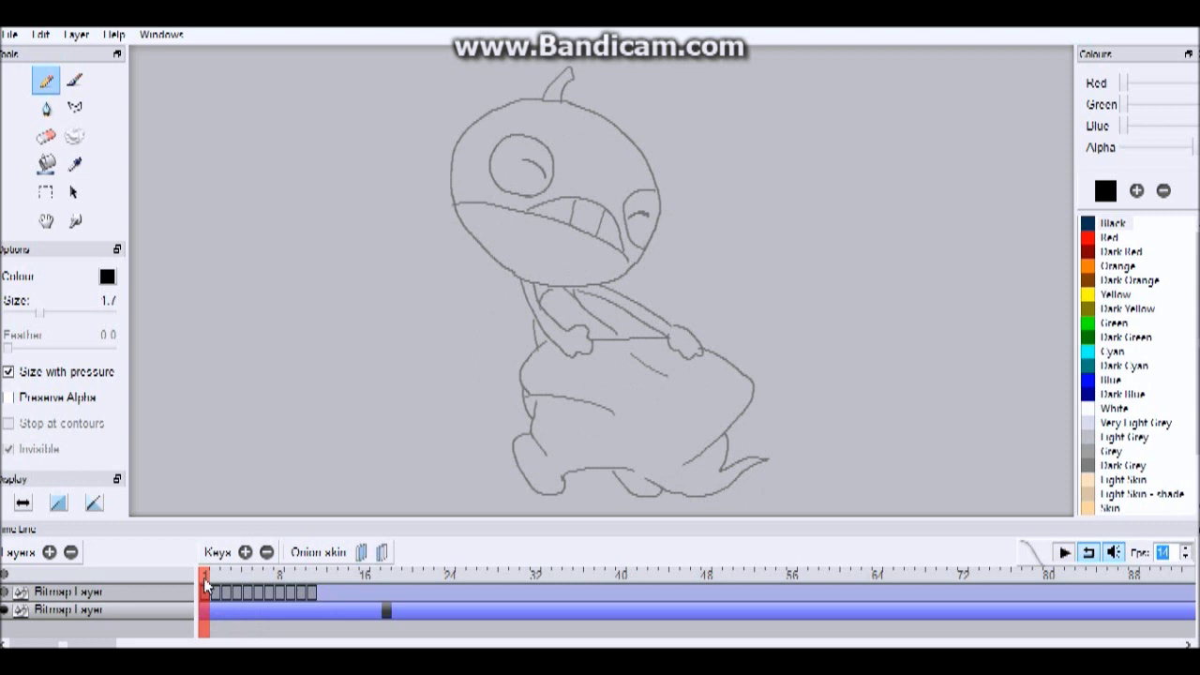
left_click(244, 552)
left_click(270, 576)
left_click(243, 552)
left_click(236, 579)
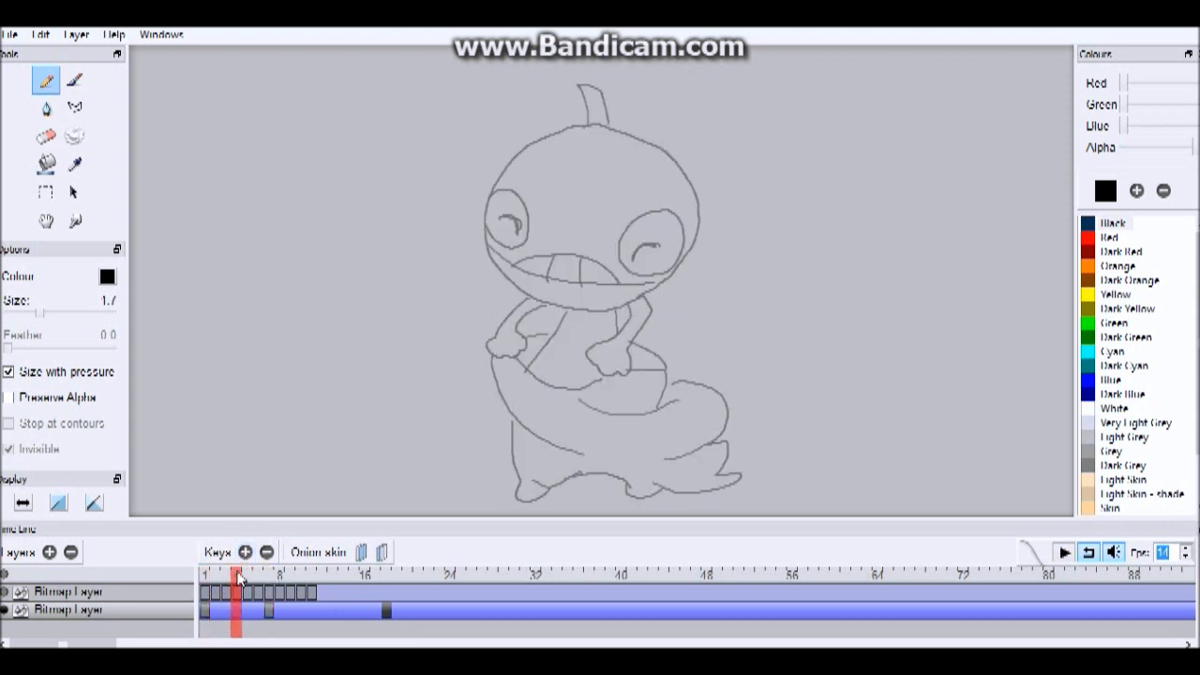
left_click(244, 552)
Doodle a curly moustache, a hat and a monocle with a chain over the character on the lower bitmap layer
left_click(299, 578)
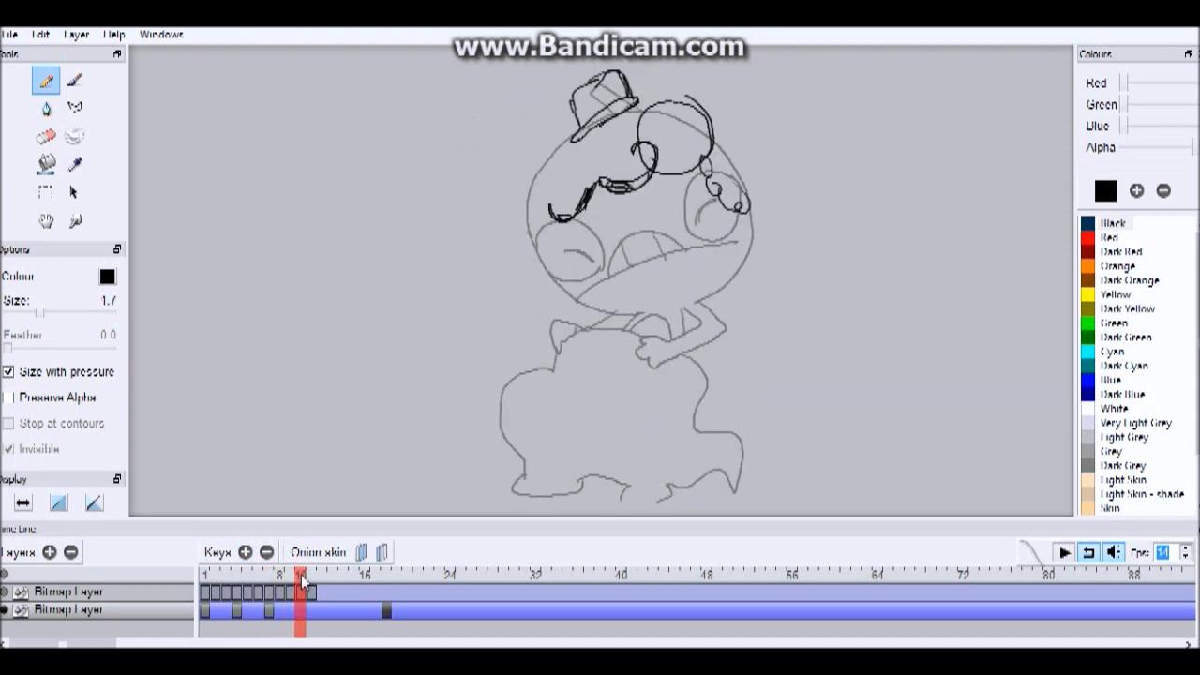
mouse_move(301, 582)
left_mouse_down()
mouse_move(290, 579)
mouse_move(312, 580)
mouse_move(290, 578)
mouse_move(313, 578)
mouse_move(300, 578)
left_mouse_up()
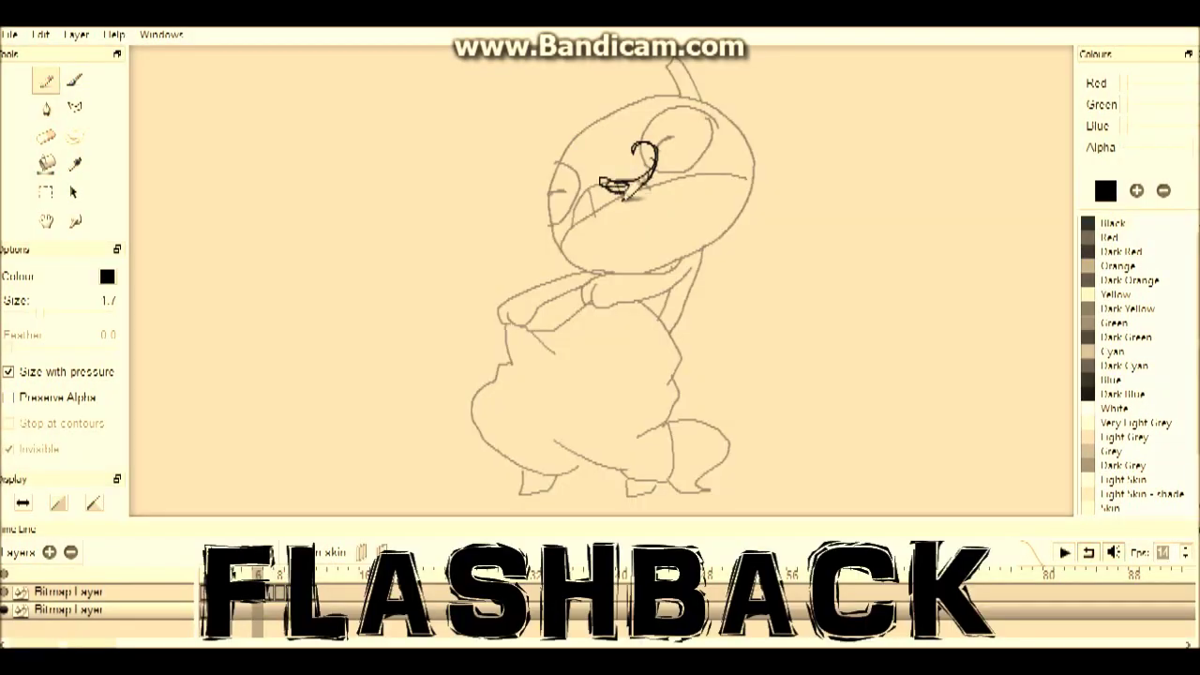
mouse_move(628, 183)
left_mouse_down()
mouse_move(589, 216)
mouse_move(553, 221)
mouse_move(579, 228)
mouse_move(594, 192)
left_mouse_up()
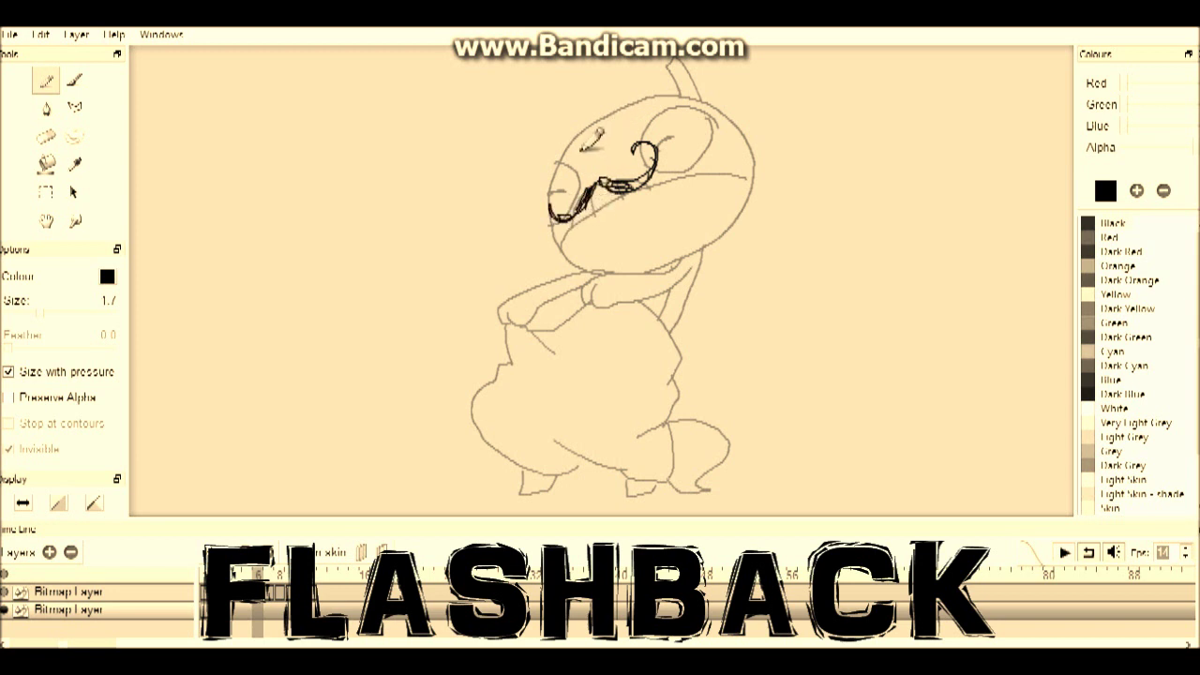
mouse_move(584, 148)
left_mouse_down()
mouse_move(653, 94)
mouse_move(578, 146)
mouse_move(601, 122)
mouse_move(580, 120)
mouse_move(605, 82)
mouse_move(626, 70)
mouse_move(646, 91)
mouse_move(600, 75)
left_mouse_up()
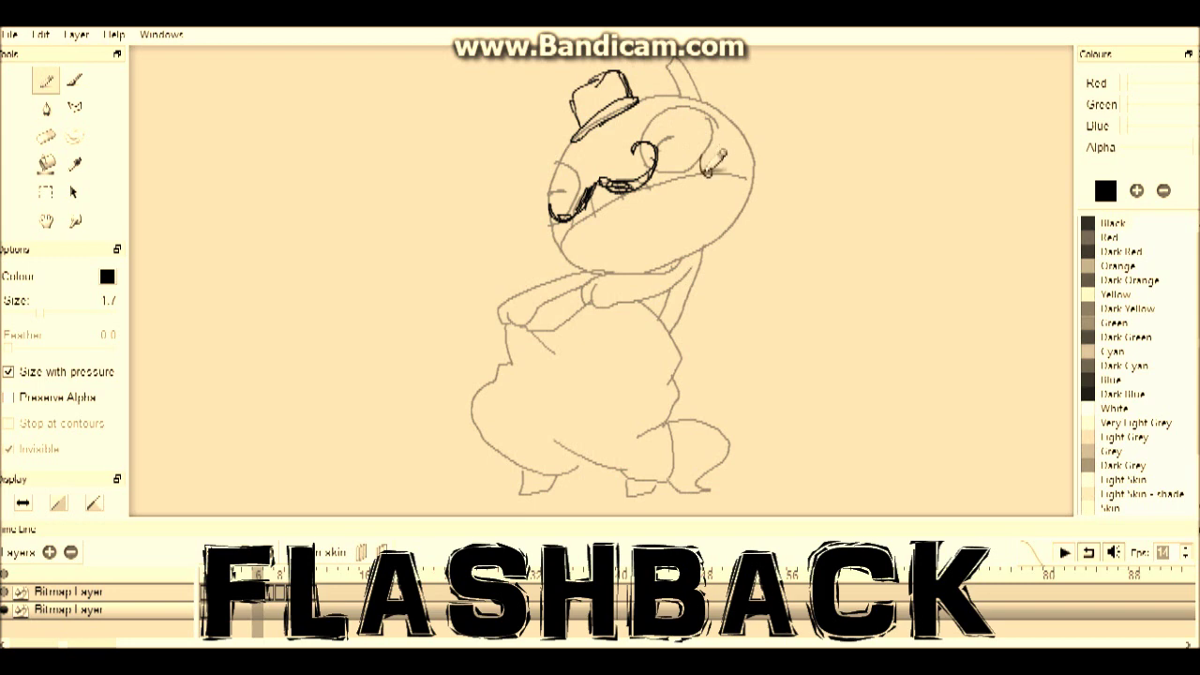
mouse_move(716, 157)
left_mouse_down()
mouse_move(745, 206)
mouse_move(717, 169)
mouse_move(712, 108)
mouse_move(705, 171)
left_mouse_up()
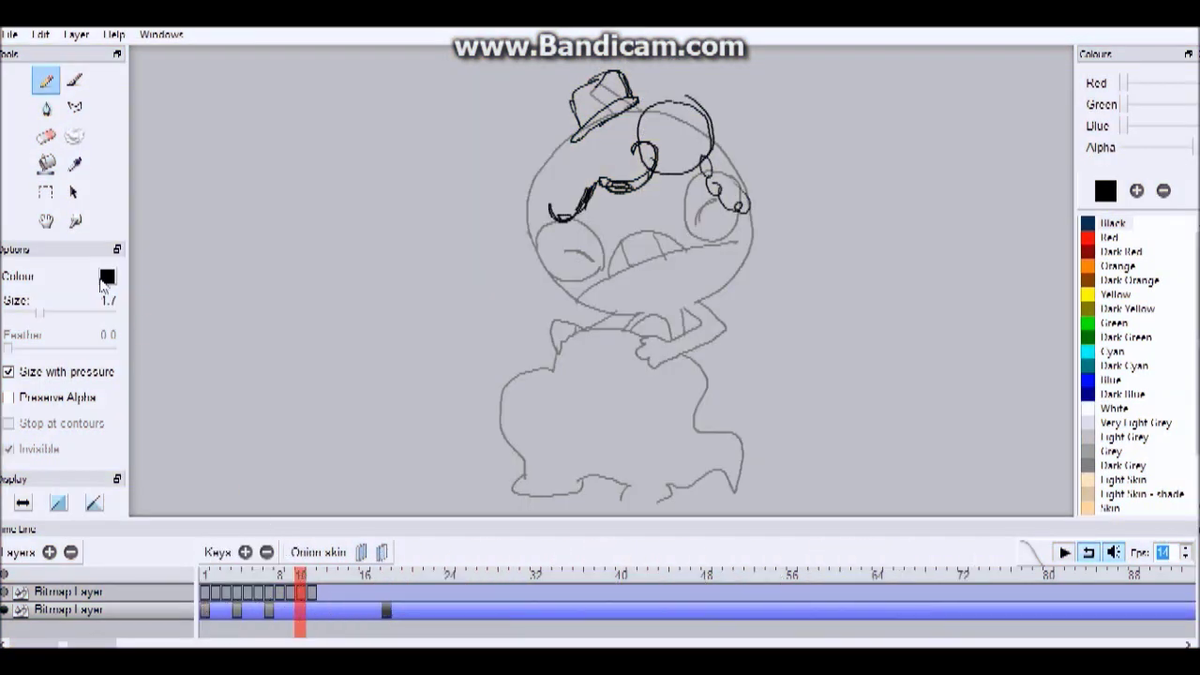
Erase the moustache, hat and monocle doodles, and go back to the Pencil tool at frame 9
left_click(46, 136)
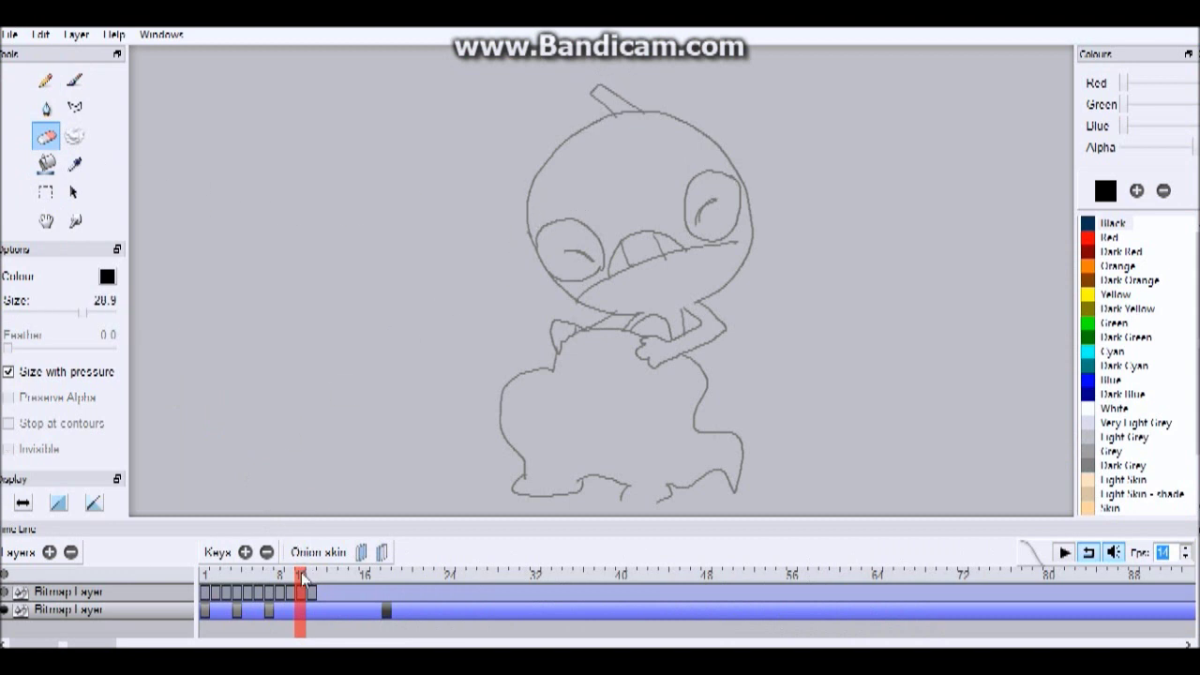
mouse_move(302, 578)
left_mouse_down()
mouse_move(280, 573)
mouse_move(296, 586)
left_mouse_up()
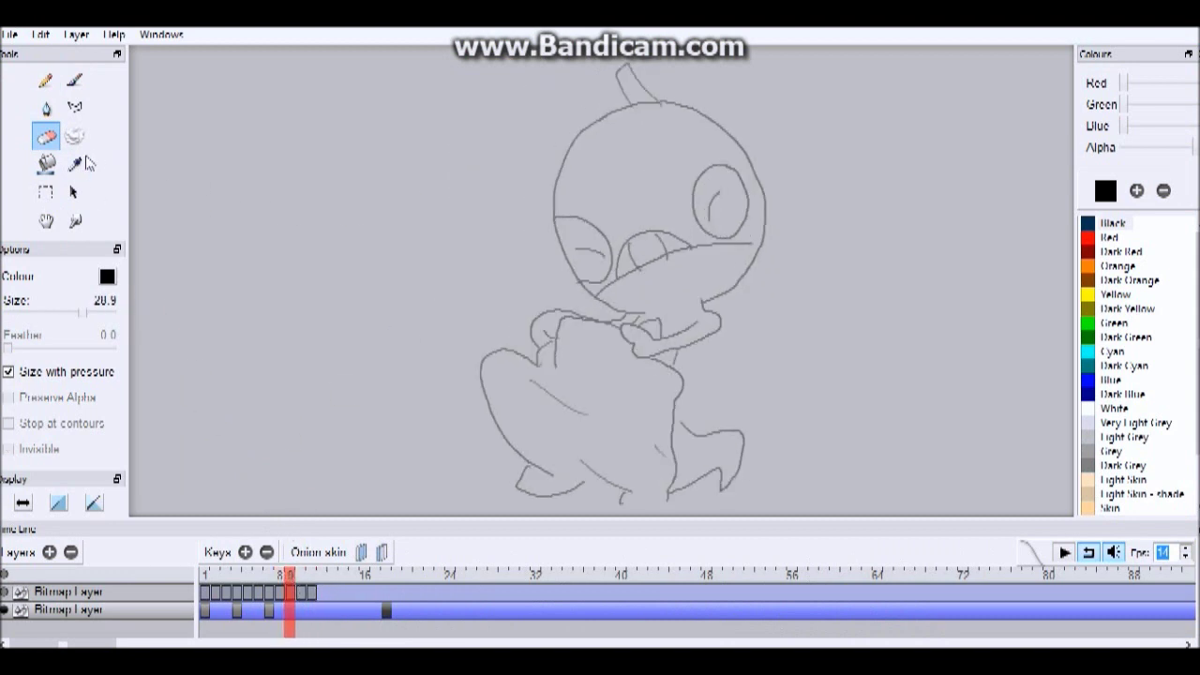
left_click(46, 81)
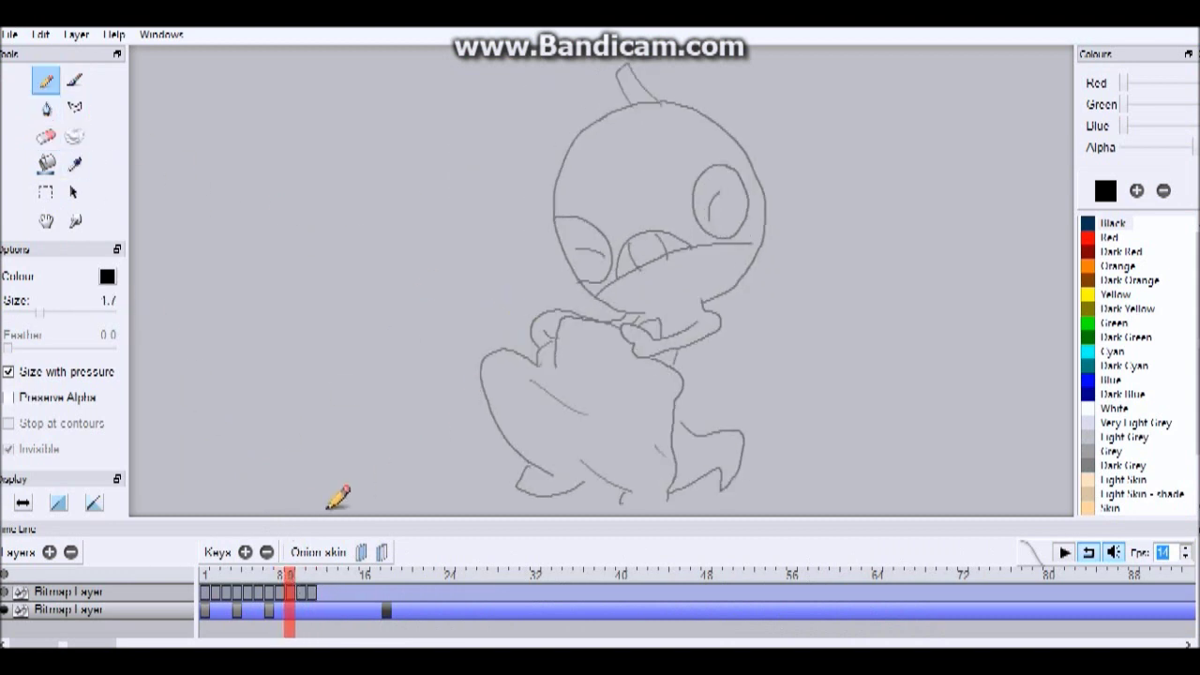
Remove the extra keyframes from the lower bitmap layer, leaving only the one at frame 1
left_click(300, 576)
mouse_move(291, 581)
left_mouse_down()
mouse_move(310, 583)
mouse_move(206, 586)
mouse_move(385, 593)
mouse_move(319, 590)
mouse_move(353, 591)
left_mouse_up()
left_click(268, 552)
left_click(265, 554)
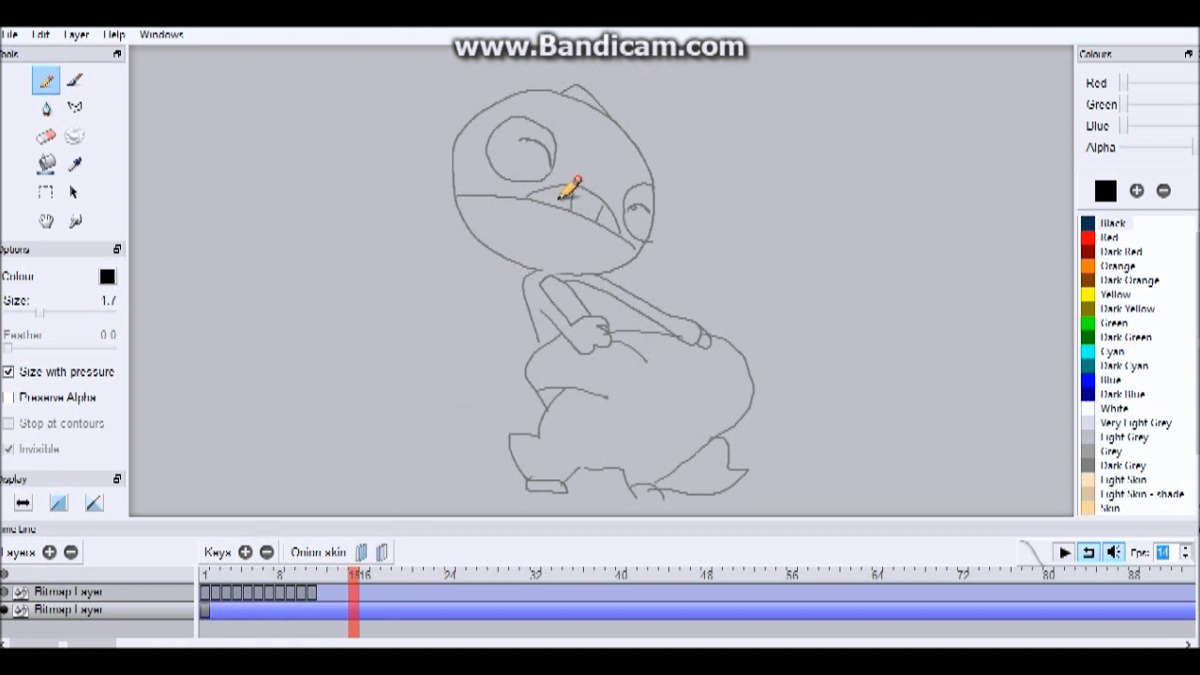
Draw test strokes over the character's head on the lower bitmap layer and scrub the timeline to check them across frames
mouse_move(571, 187)
left_mouse_down()
mouse_move(549, 153)
mouse_move(653, 192)
mouse_move(600, 204)
mouse_move(534, 185)
left_mouse_up()
mouse_move(603, 129)
left_mouse_down()
mouse_move(615, 77)
mouse_move(637, 107)
left_mouse_up()
mouse_move(354, 579)
left_mouse_down()
mouse_move(313, 585)
mouse_move(394, 574)
mouse_move(340, 574)
left_mouse_up()
mouse_move(359, 588)
left_mouse_down()
mouse_move(234, 593)
mouse_move(205, 610)
mouse_move(259, 590)
mouse_move(262, 575)
left_mouse_up()
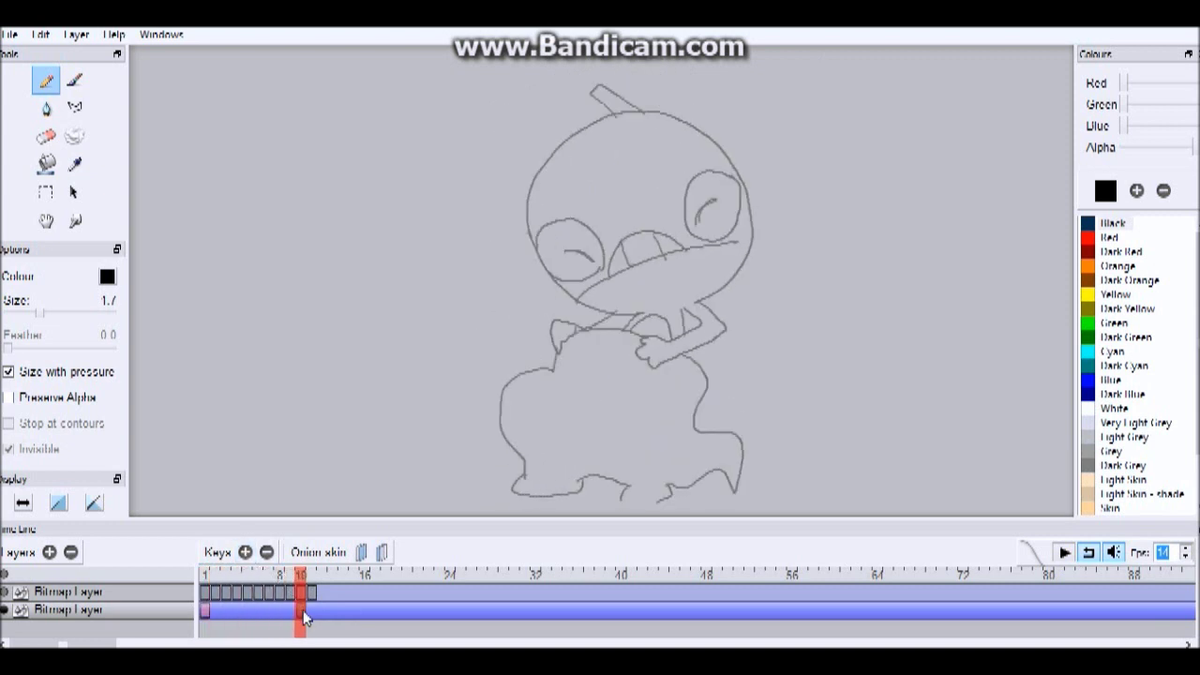
Erase the test strokes from frame 1 of the lower bitmap layer and return to the Pencil tool
left_click_drag(303, 610, 257, 611)
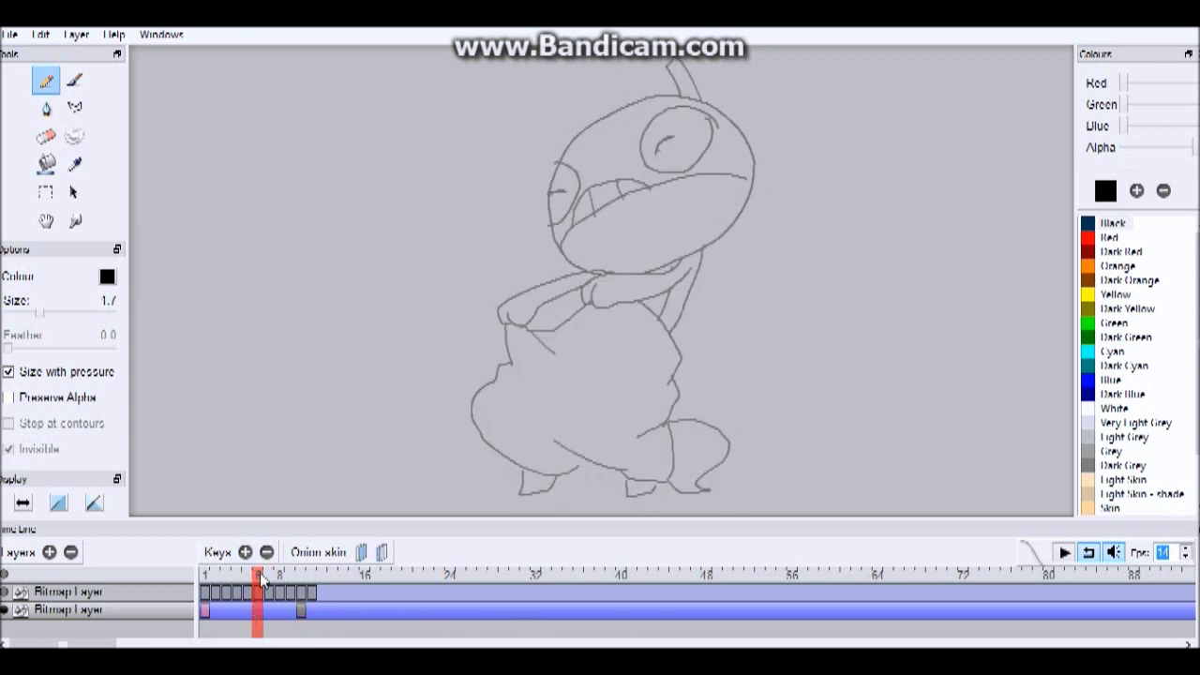
mouse_move(261, 581)
left_mouse_down()
mouse_move(299, 591)
mouse_move(200, 583)
left_mouse_up()
left_click(46, 136)
mouse_move(568, 246)
left_mouse_down()
mouse_move(656, 183)
mouse_move(619, 150)
mouse_move(566, 167)
mouse_move(504, 153)
mouse_move(515, 200)
mouse_move(549, 102)
mouse_move(572, 180)
left_mouse_up()
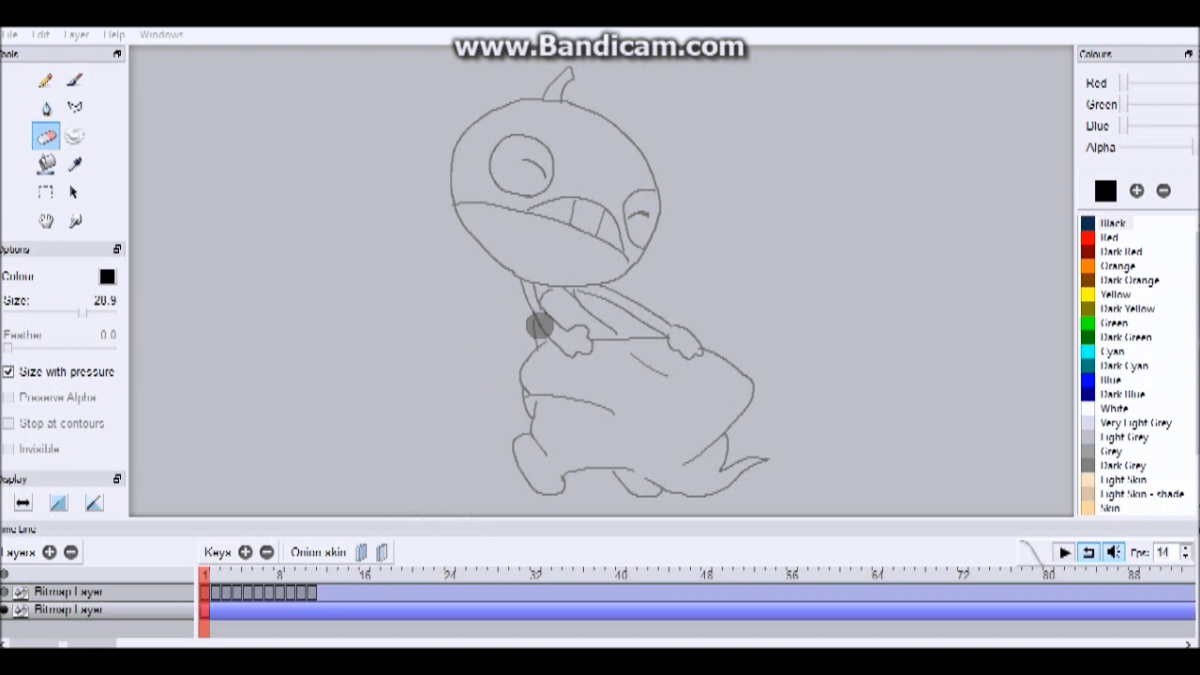
left_click(49, 83)
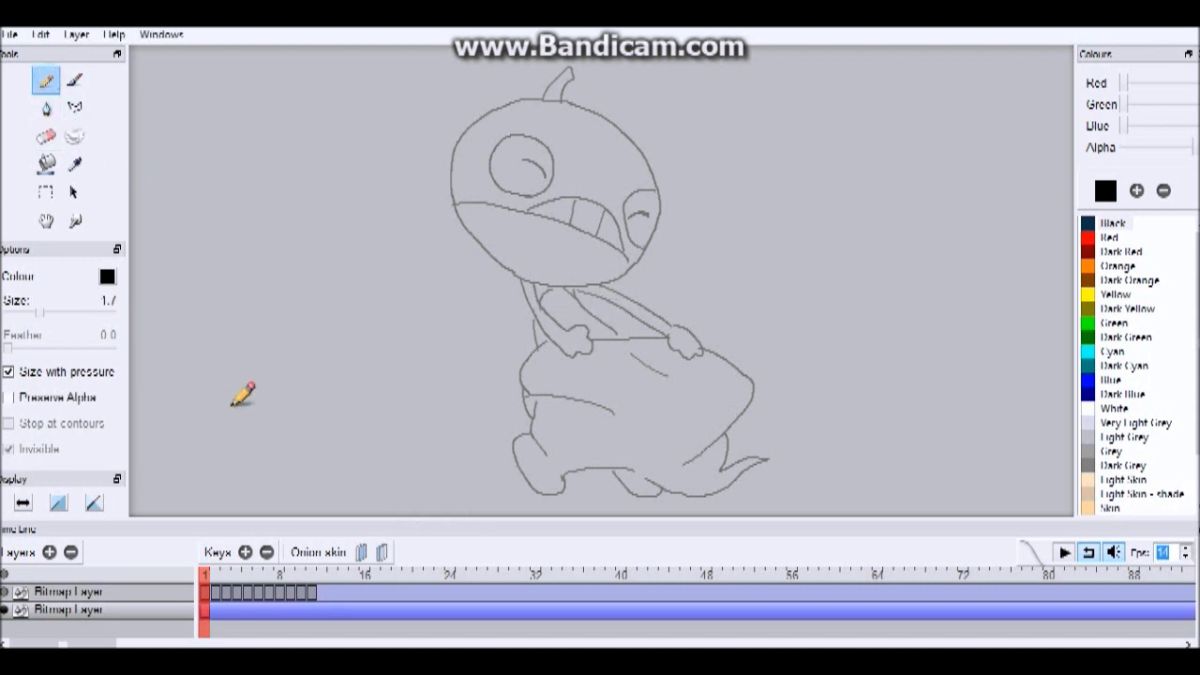
Move the upper bitmap layer's keyframes 9 to 11 together to frames 12 to 14
mouse_move(211, 586)
left_mouse_down()
mouse_move(322, 596)
mouse_move(286, 591)
mouse_move(291, 600)
left_mouse_up()
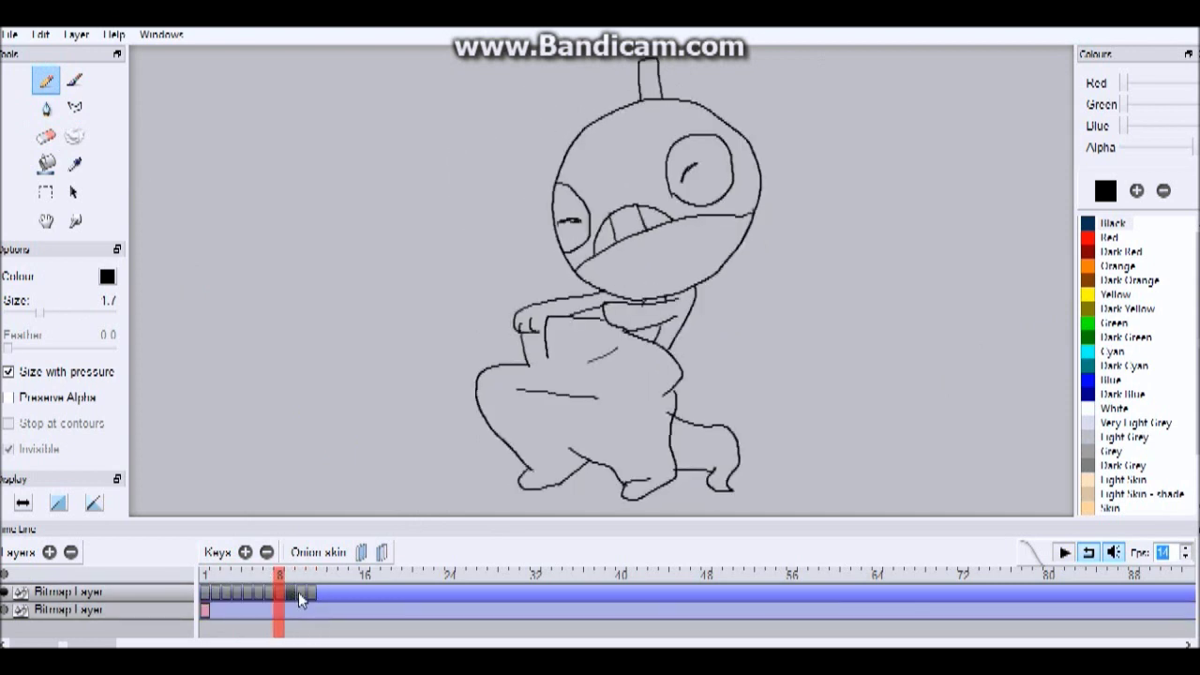
left_click(302, 592, "shift")
left_click(310, 593, "shift")
mouse_move(297, 596)
left_mouse_down()
mouse_move(332, 593)
mouse_move(201, 591)
left_mouse_up()
left_click(345, 578)
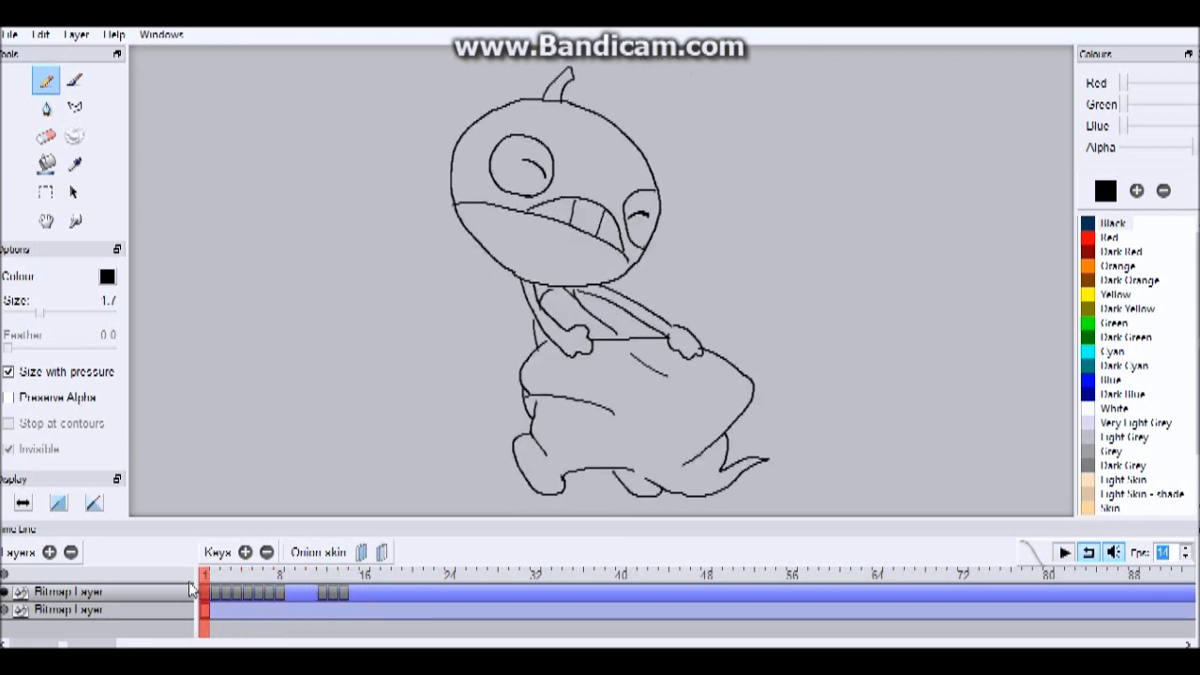
Play the animation with the keyframe gap, and move the three shifted keyframes back to frames 9 to 11
left_click(1065, 553)
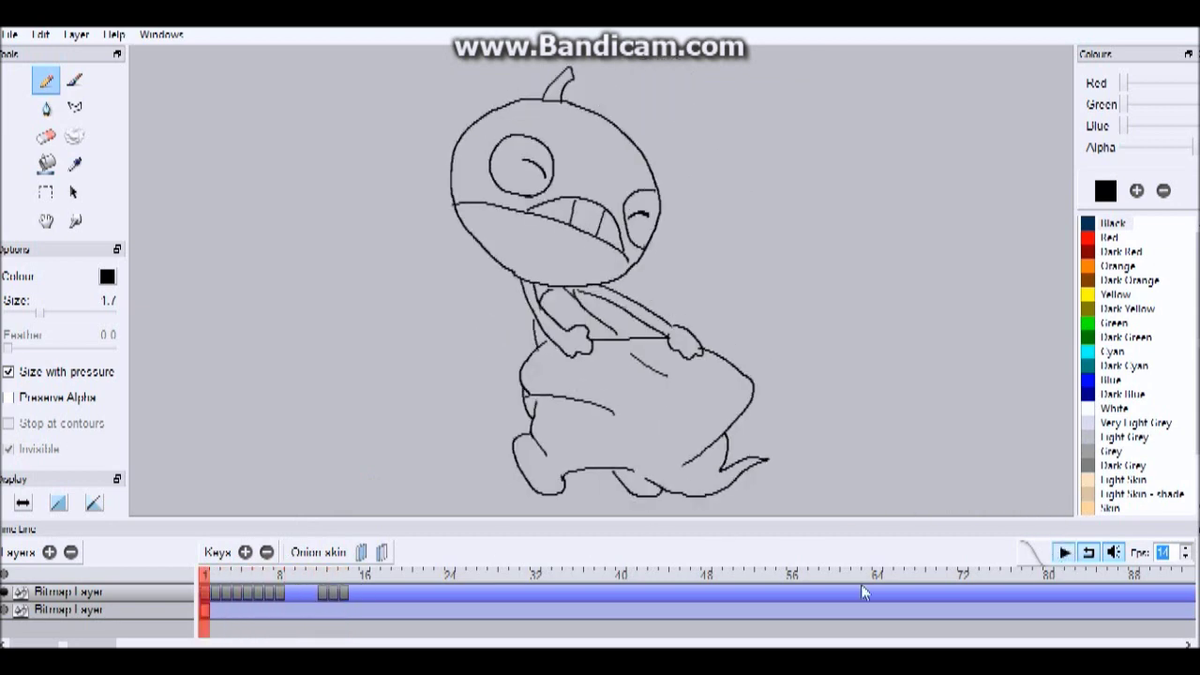
left_click_drag(319, 592, 341, 593)
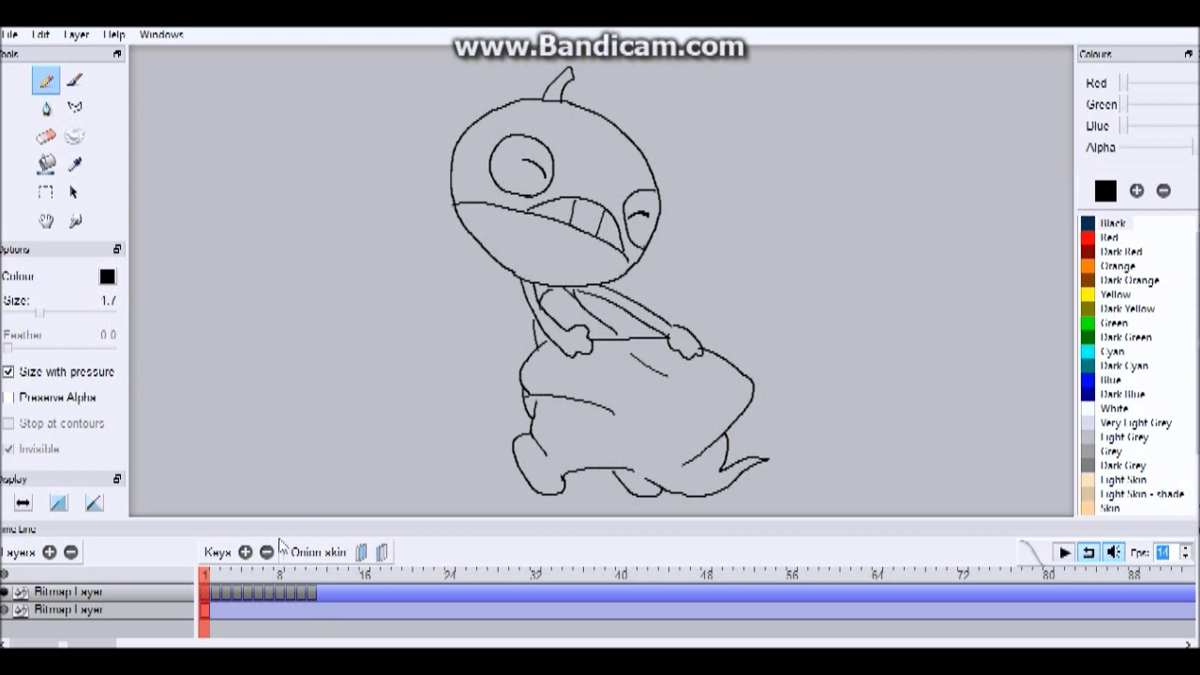
Select the whole character drawing on frame 11 of the upper bitmap layer and copy it
left_click_drag(206, 586, 312, 572)
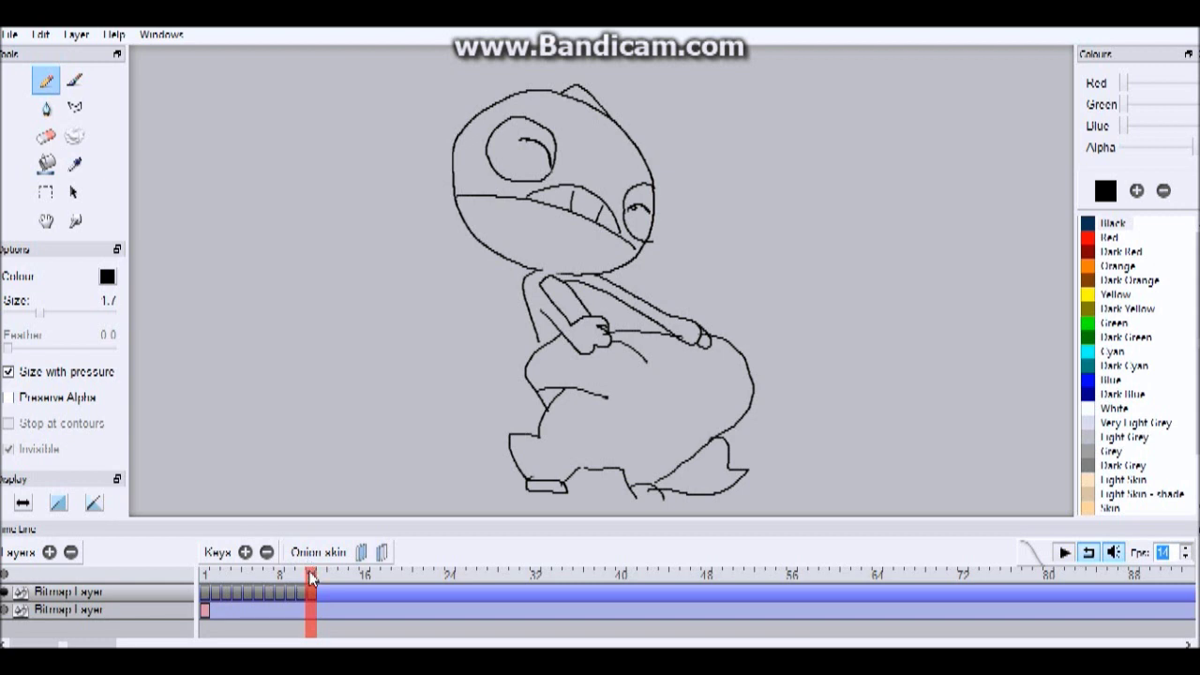
left_click(45, 193)
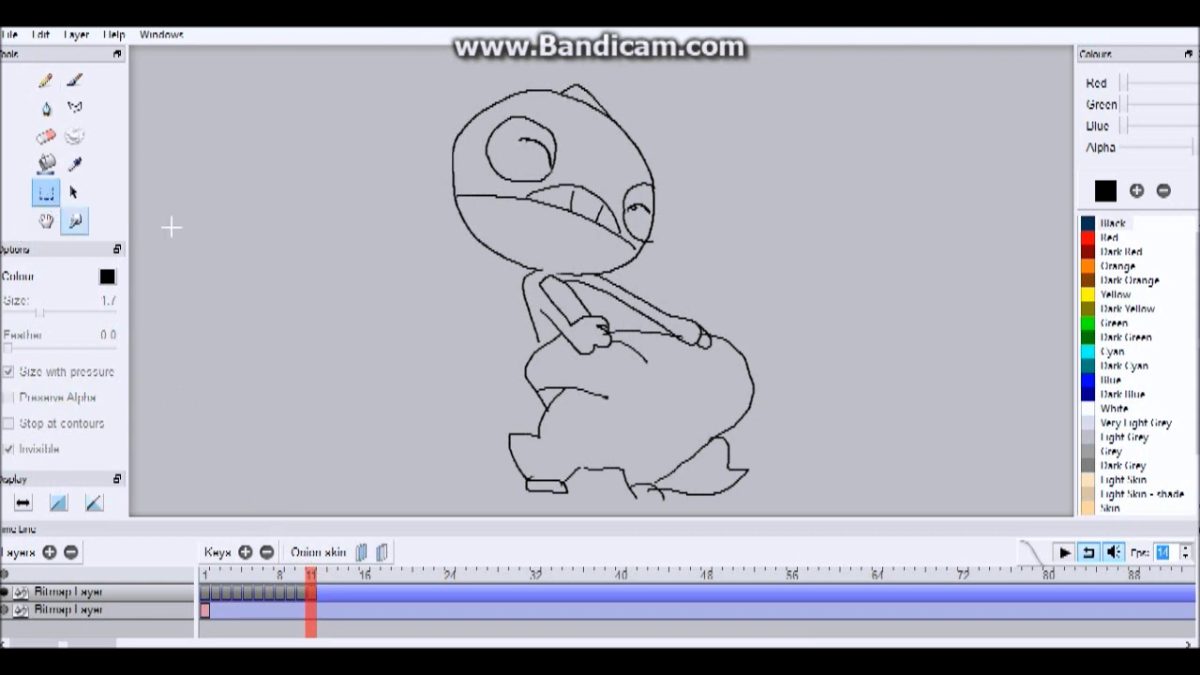
left_click_drag(386, 65, 806, 513)
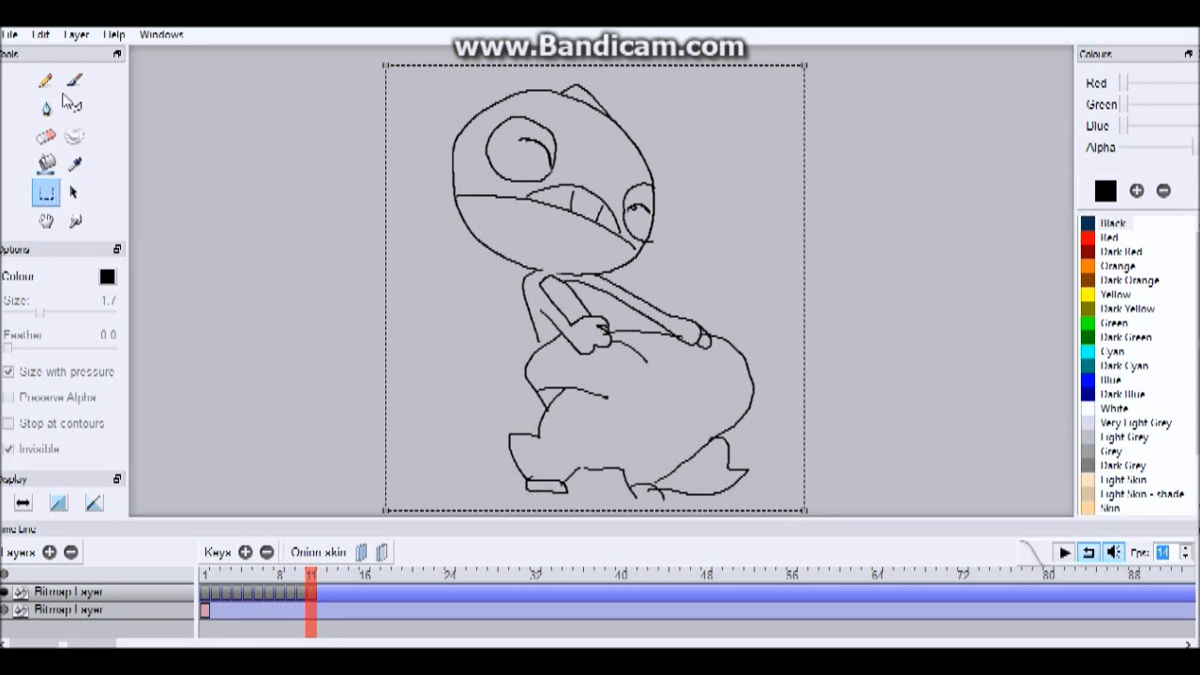
left_click(37, 36)
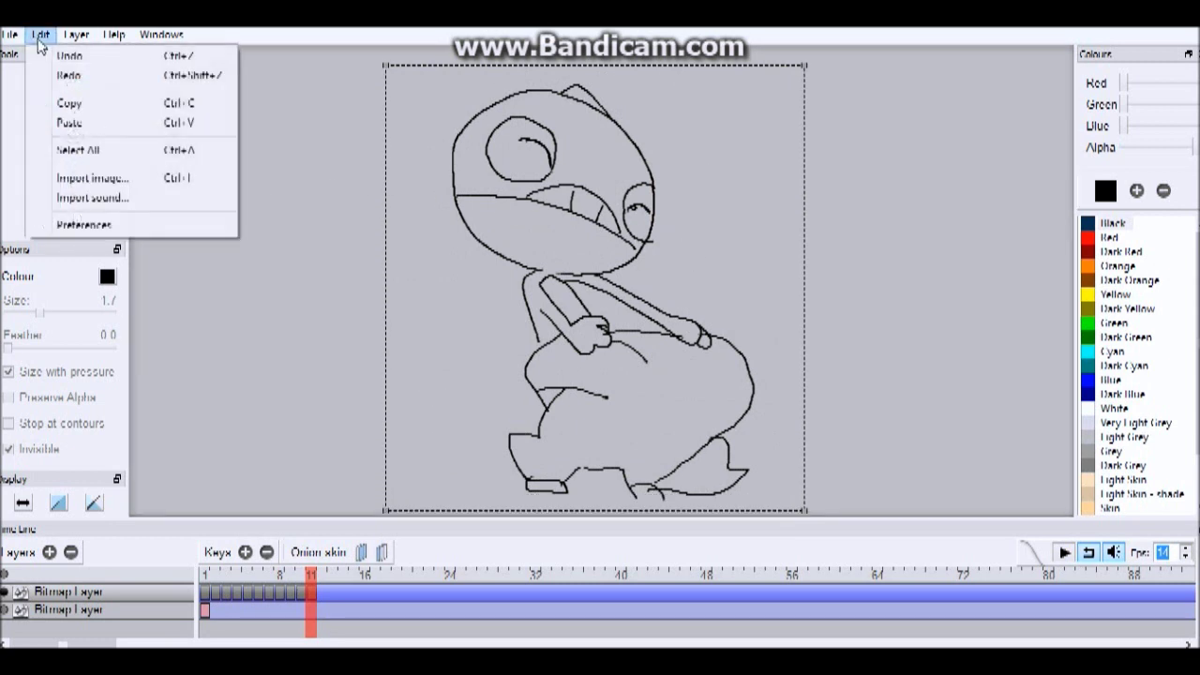
left_click(77, 103)
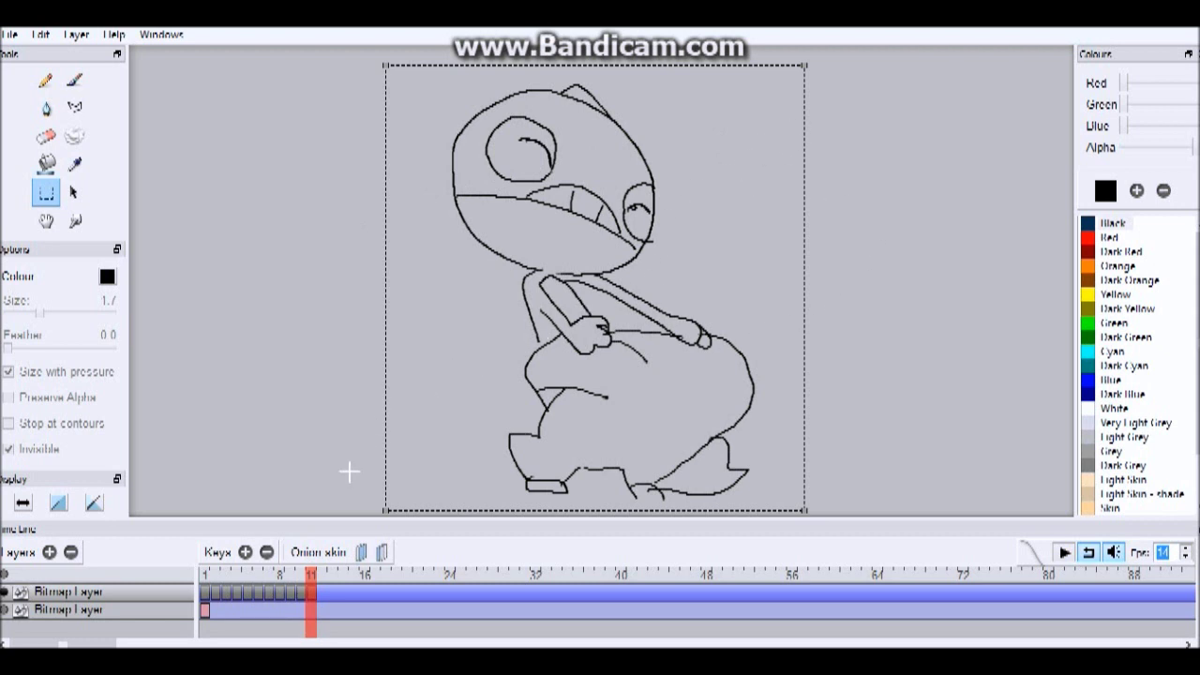
Add a keyframe at frame 12 of the upper bitmap layer, paste the copied character there, and clear the selection
left_click(245, 552)
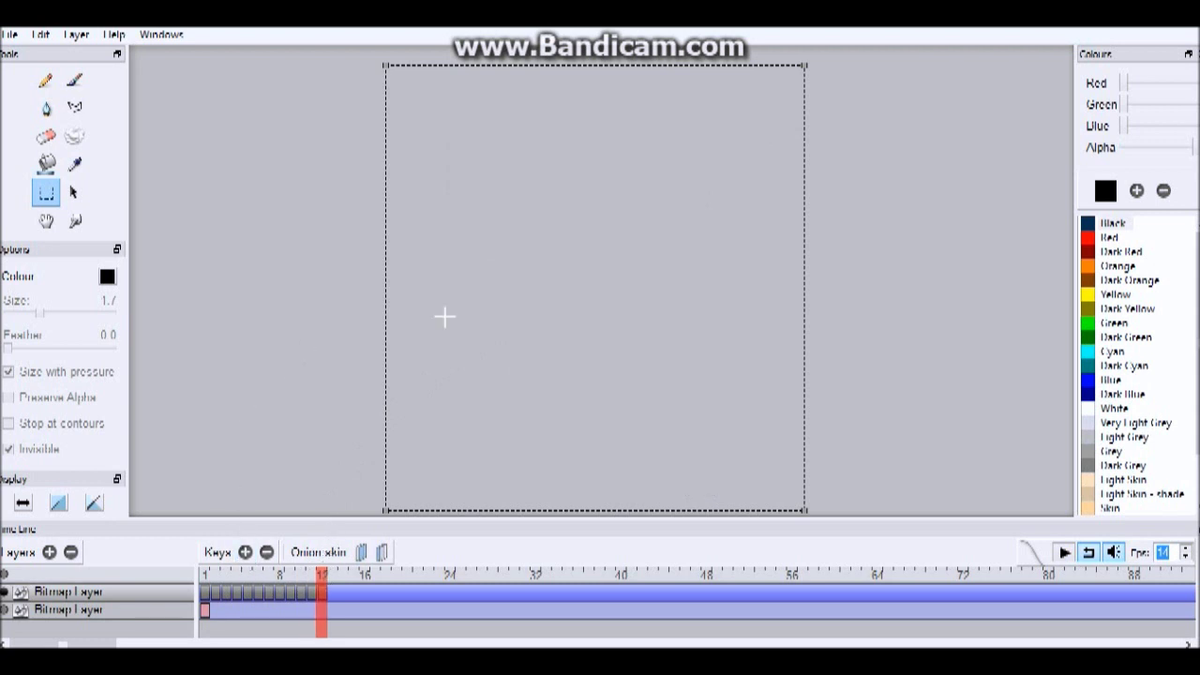
left_click(41, 34)
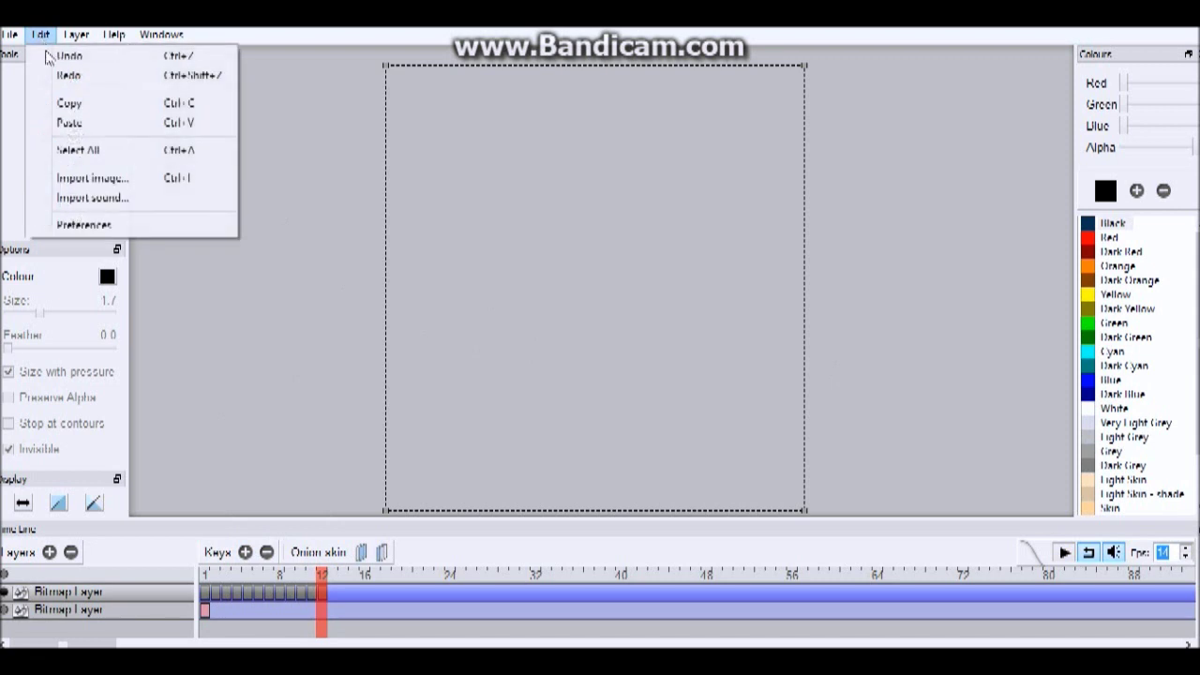
left_click(65, 121)
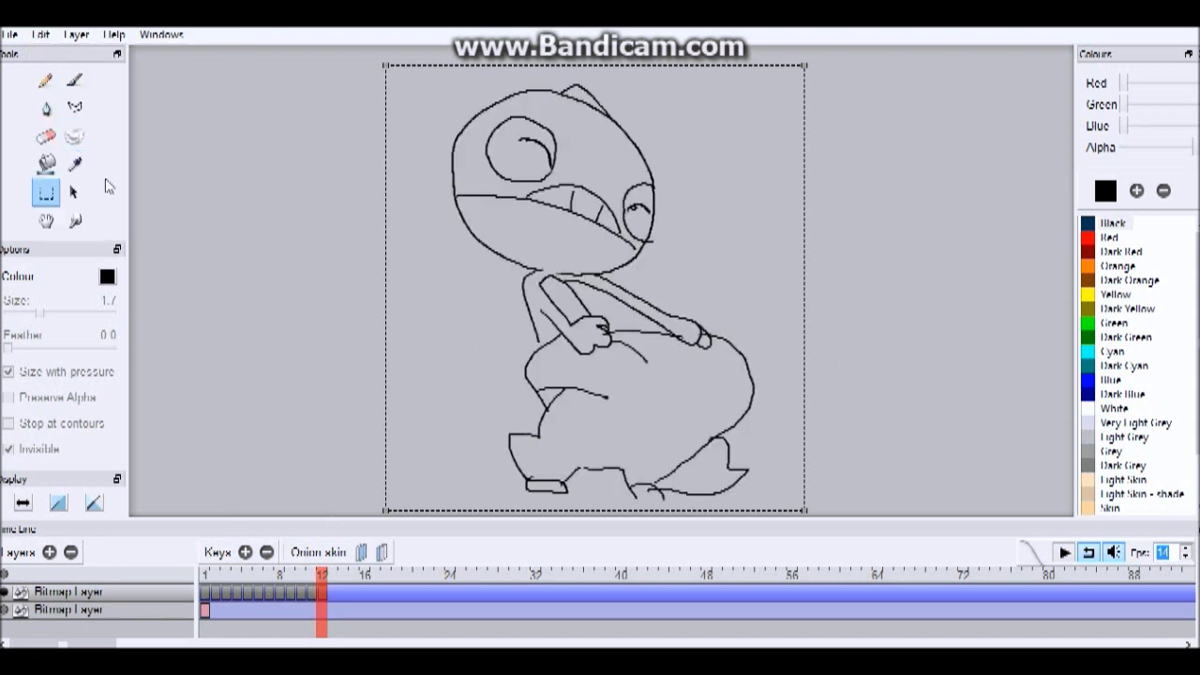
left_click(321, 393)
Flip between frames 11 and 12 to compare the original drawing with its pasted copy
left_click_drag(321, 574, 316, 571)
left_click(322, 574)
left_click(315, 575)
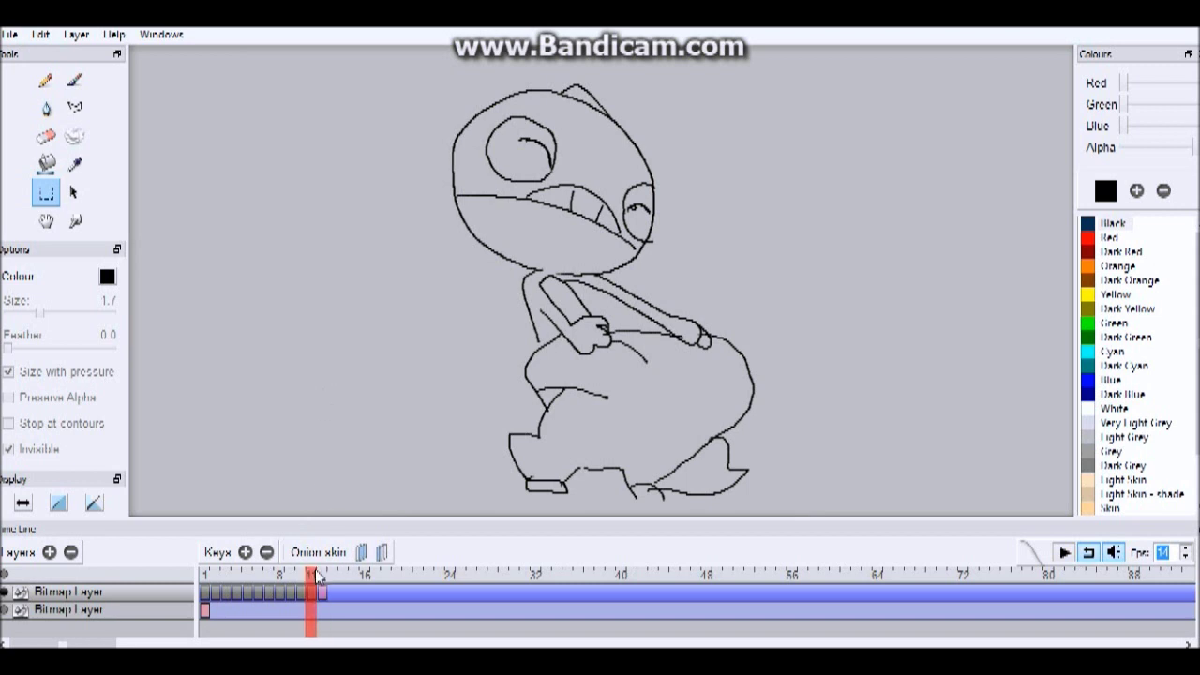
left_click(321, 575)
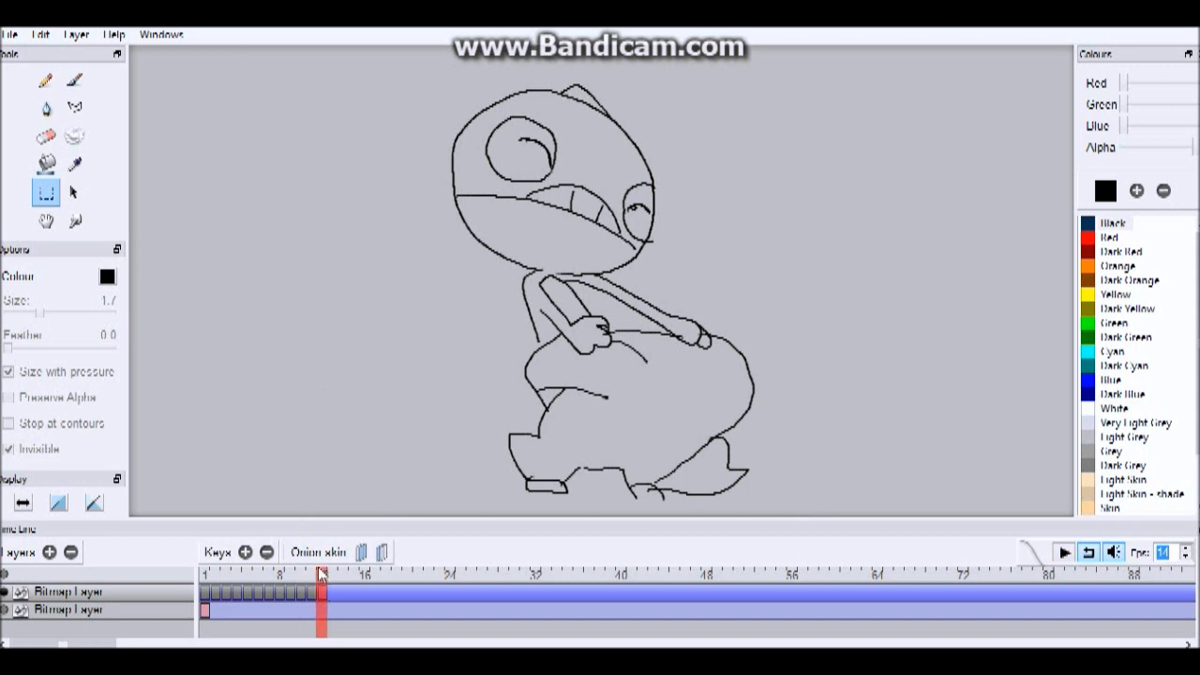
Scribble black pupils into both of the character's eyes on frame 12 with the Pen tool
left_click(47, 108)
mouse_move(531, 158)
left_mouse_down()
mouse_move(550, 197)
mouse_move(539, 165)
left_mouse_up()
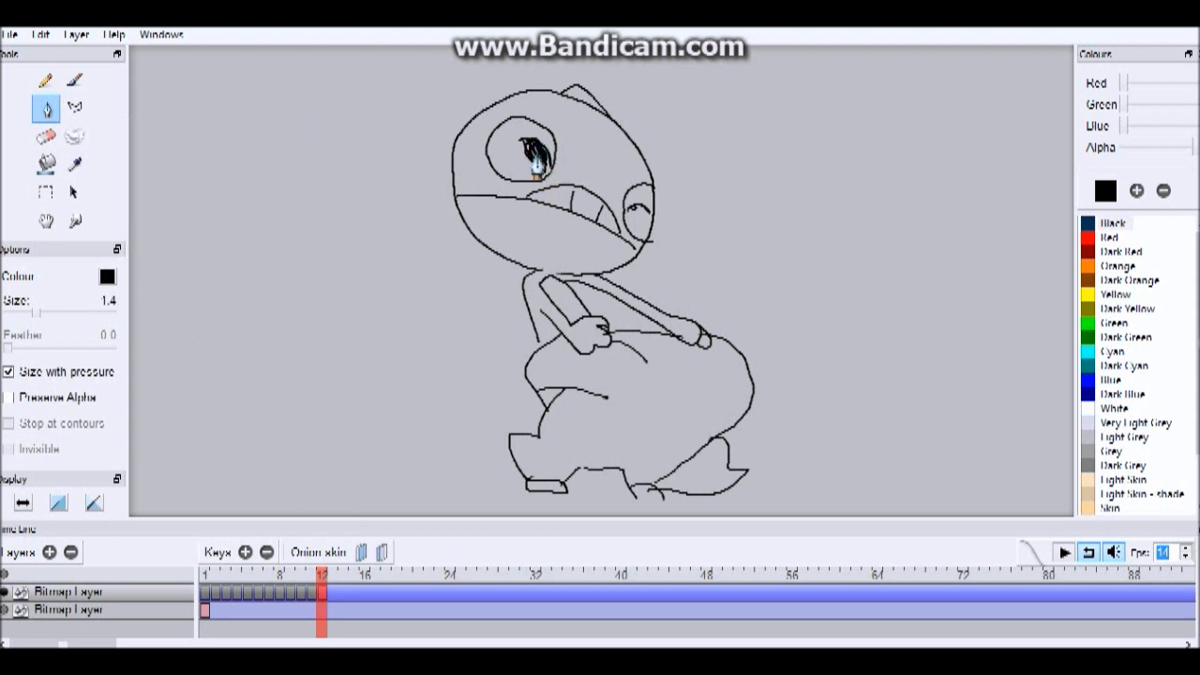
mouse_move(633, 210)
left_mouse_down()
mouse_move(647, 225)
mouse_move(637, 215)
left_mouse_up()
left_click(520, 156)
Erase across the character drawing on frame 12 with the Eraser tool
left_click(46, 136)
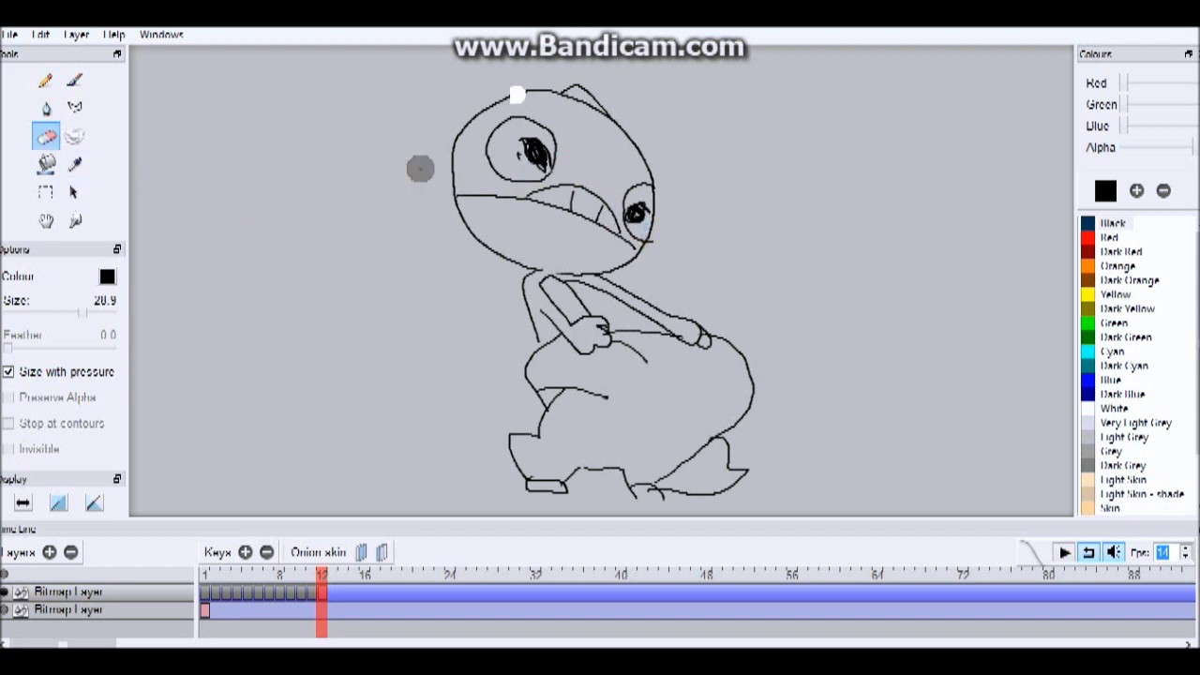
mouse_move(388, 187)
left_mouse_down()
mouse_move(493, 235)
mouse_move(656, 426)
left_mouse_up()
Go to frame 5 and alternate between the two bitmap layers to compare how the outline drawing is displayed
left_click(248, 573)
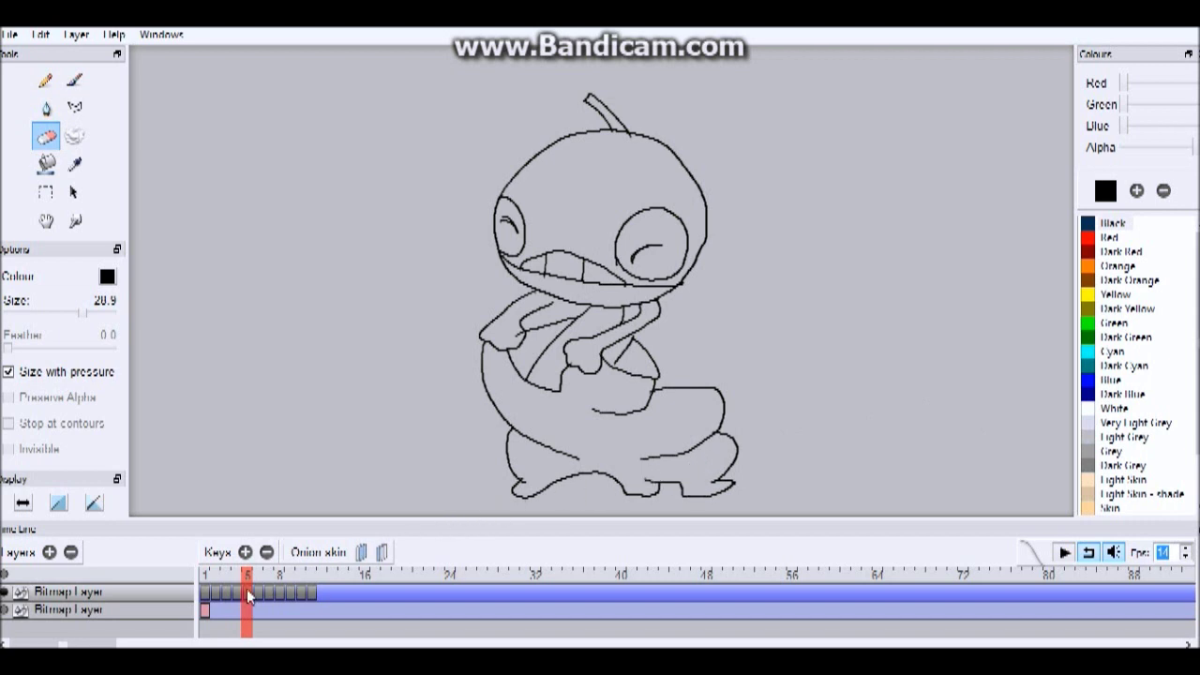
left_click(170, 611)
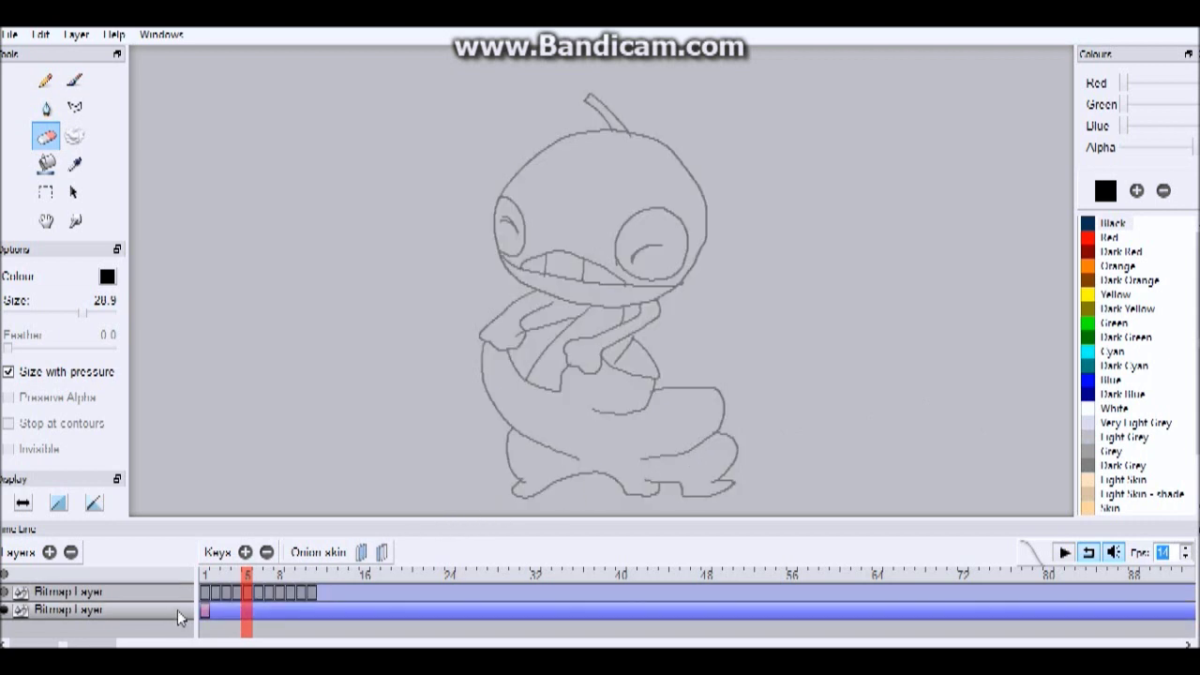
left_click(182, 600)
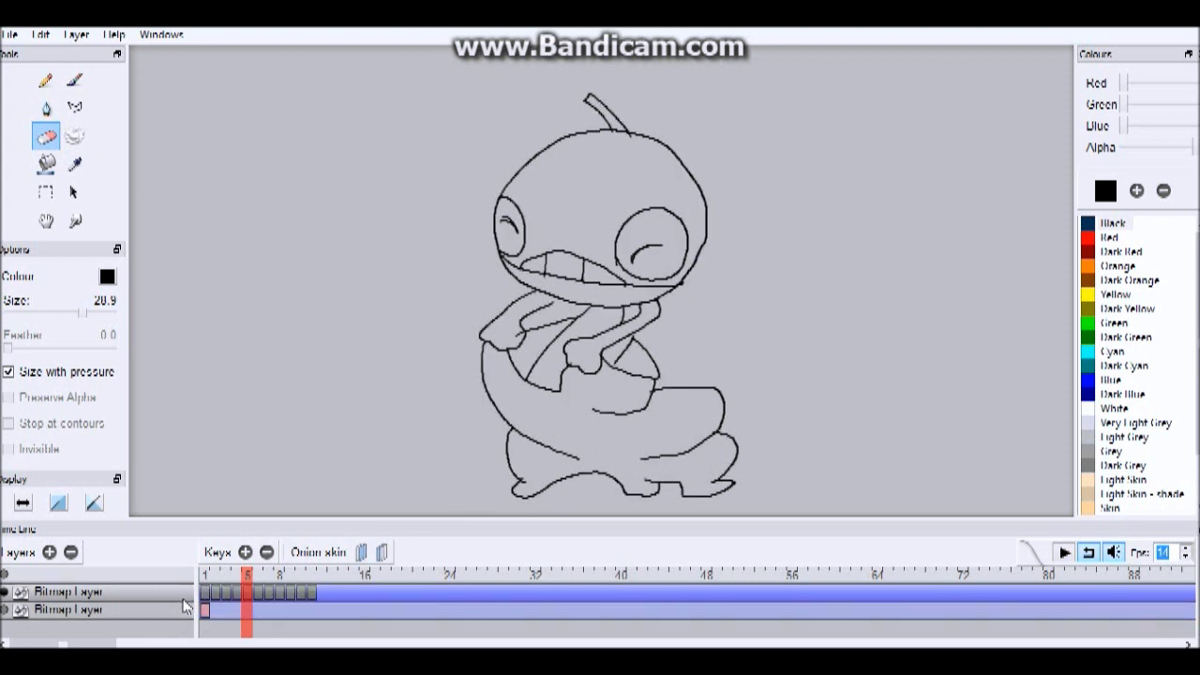
left_click(180, 609)
left_click(180, 596)
Paint rough Dark Orange strokes over the character's head and body on frame 1 of the lower bitmap layer with the Brush tool
left_click(181, 611)
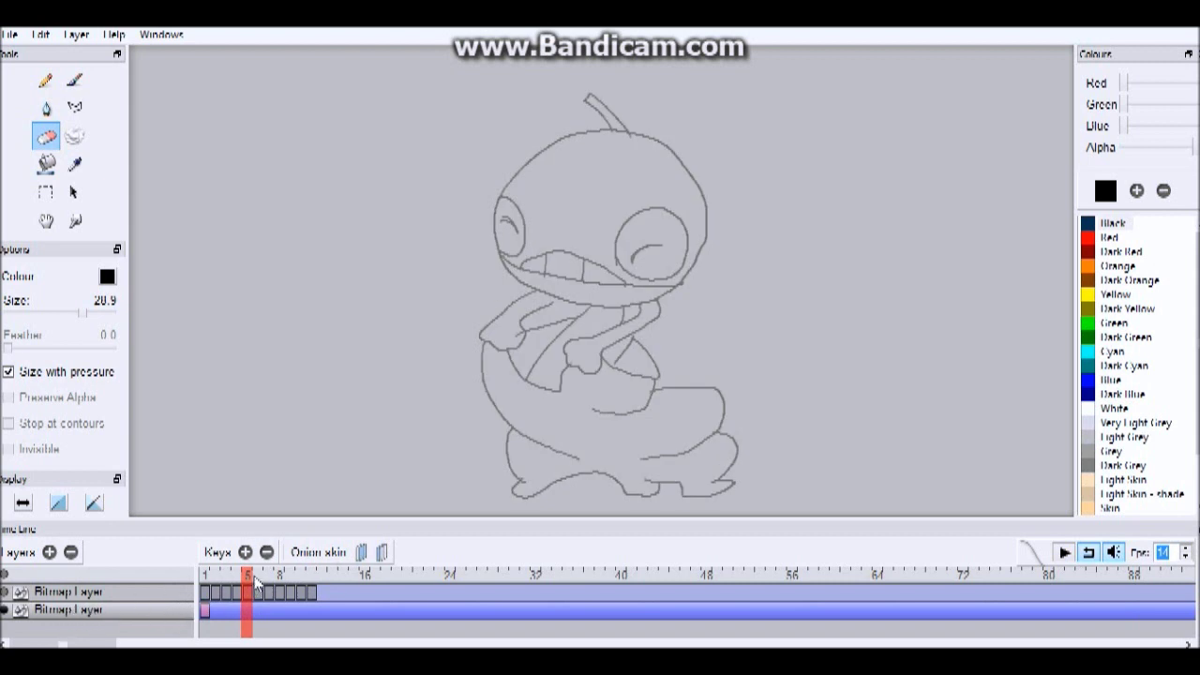
left_click_drag(247, 575, 181, 577)
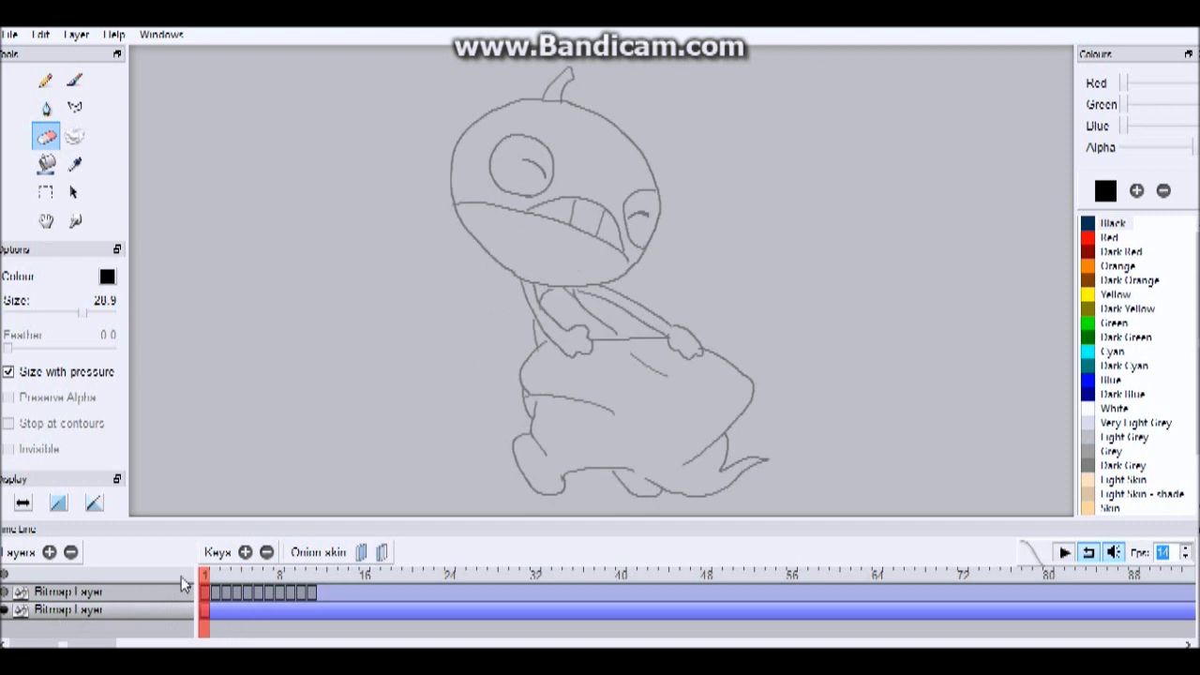
left_click(1129, 280)
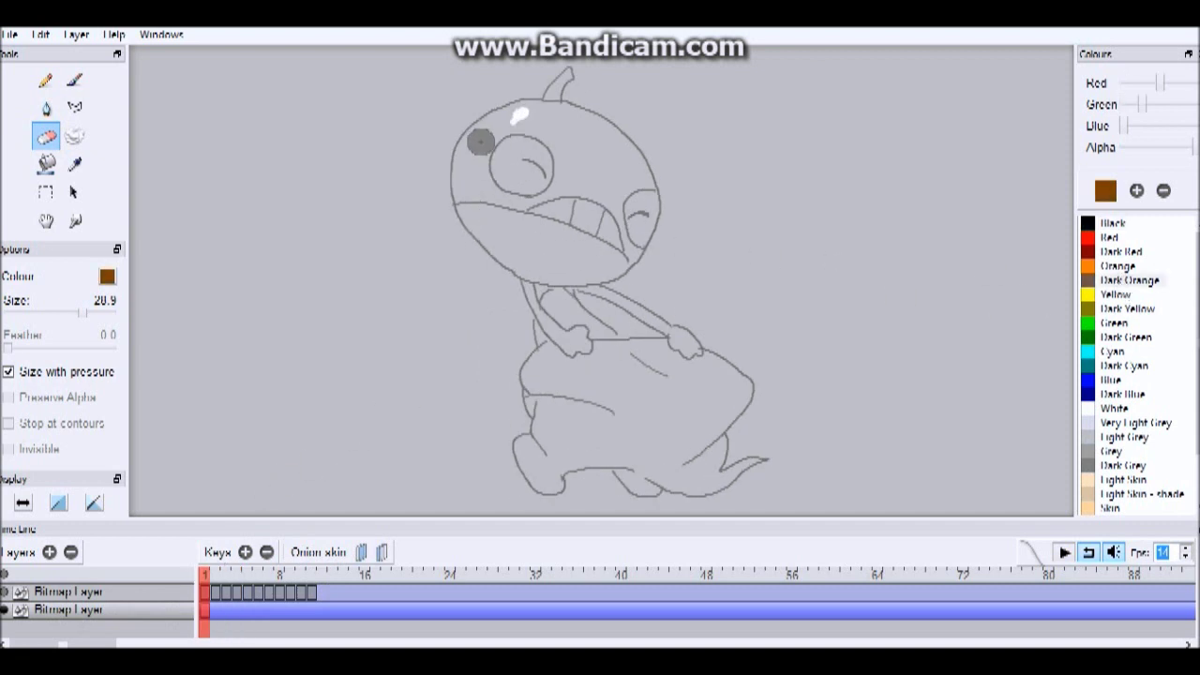
left_click(75, 82)
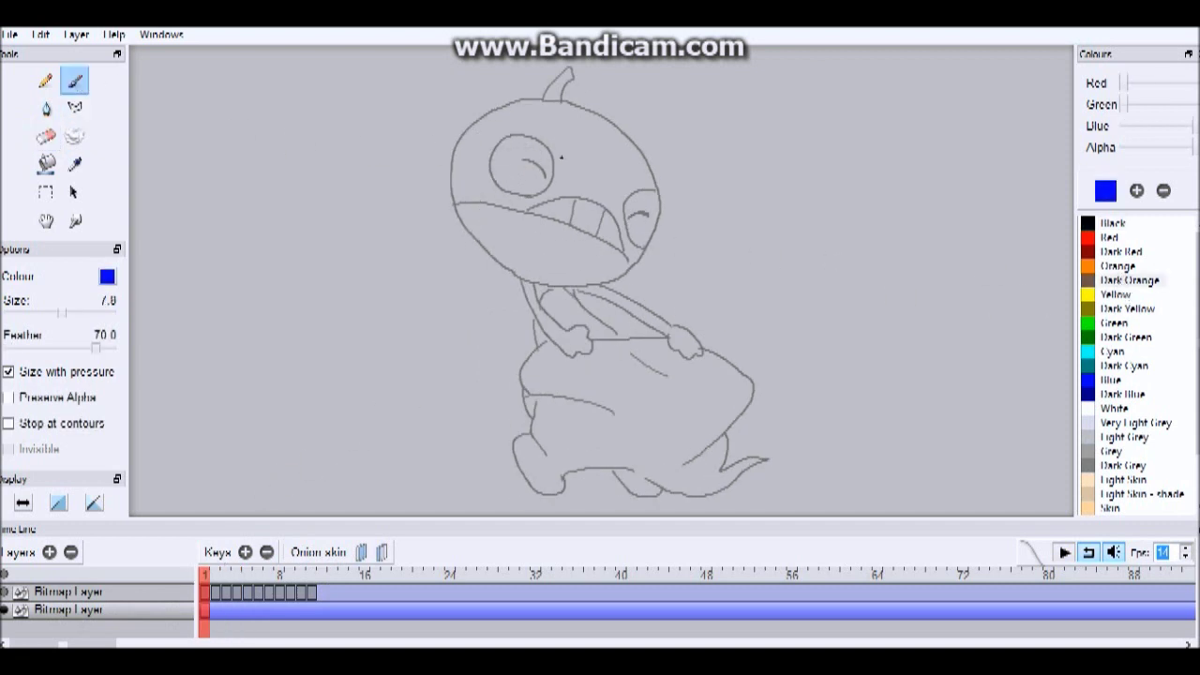
left_click(1117, 266)
left_click(1129, 280)
mouse_move(483, 118)
left_mouse_down()
mouse_move(595, 187)
mouse_move(656, 174)
mouse_move(515, 147)
left_mouse_up()
mouse_move(520, 403)
left_mouse_down()
mouse_move(610, 345)
mouse_move(741, 431)
mouse_move(553, 403)
mouse_move(704, 390)
mouse_move(689, 424)
left_mouse_up()
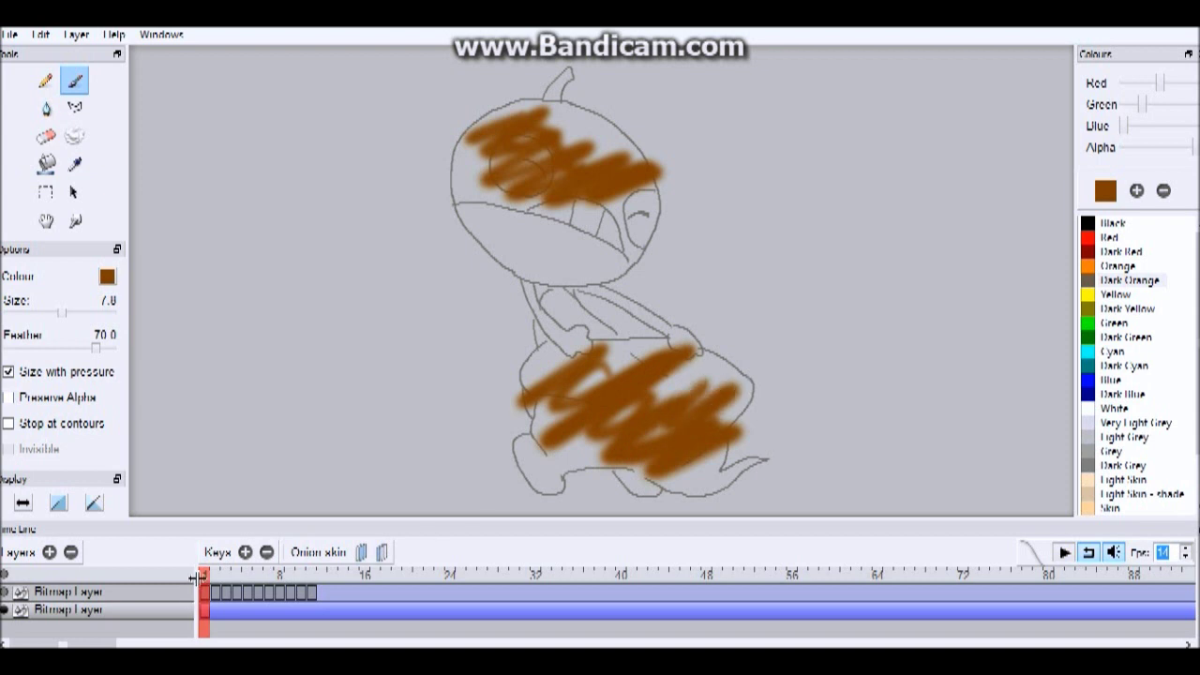
Alternate between the outline layer and the painted layer on frame 1 to compare how each one is displayed
left_click(172, 596)
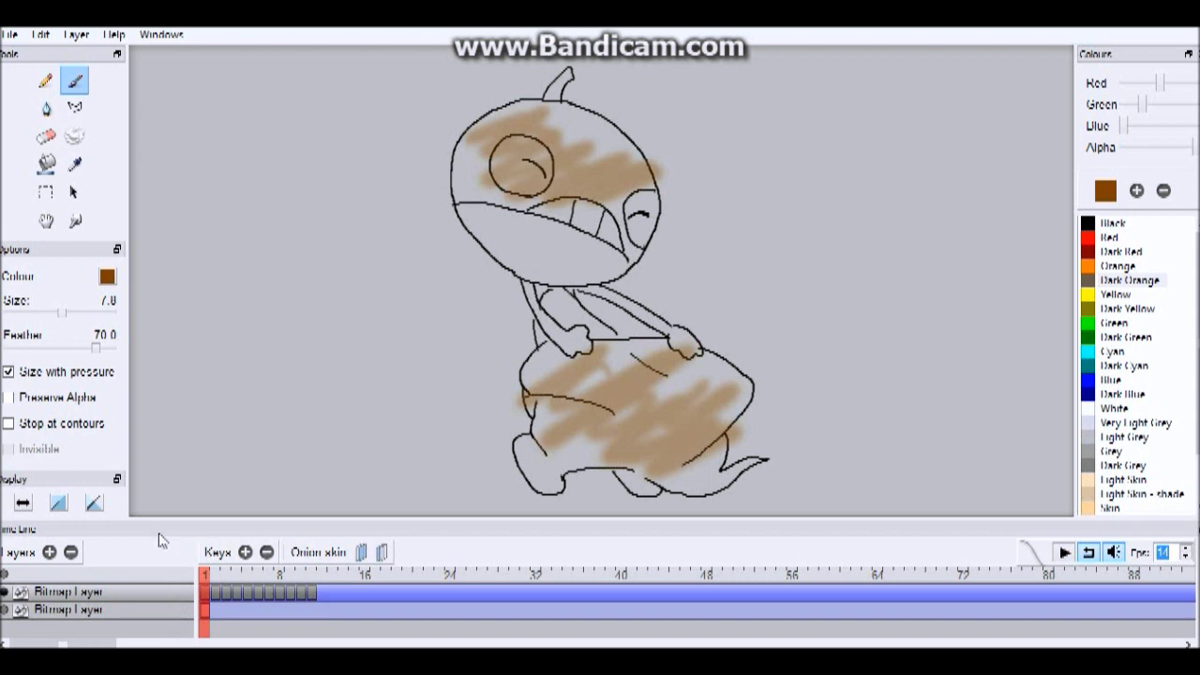
left_click(120, 611)
left_click(137, 593)
left_click(152, 609)
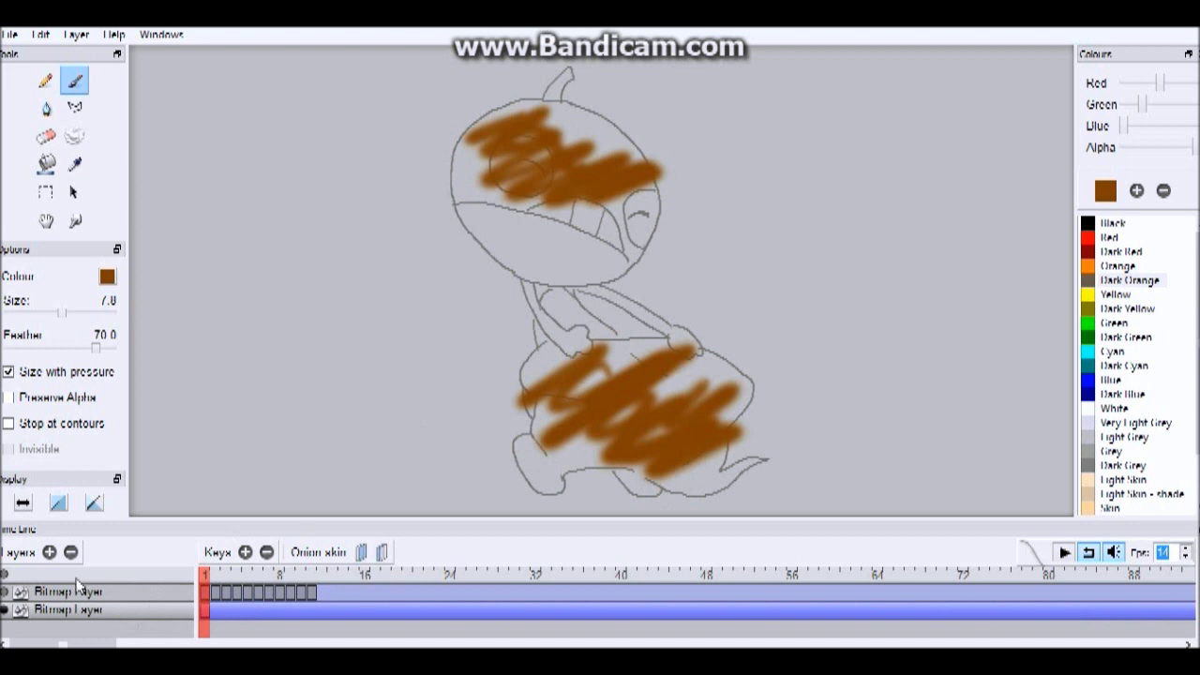
left_click(102, 591)
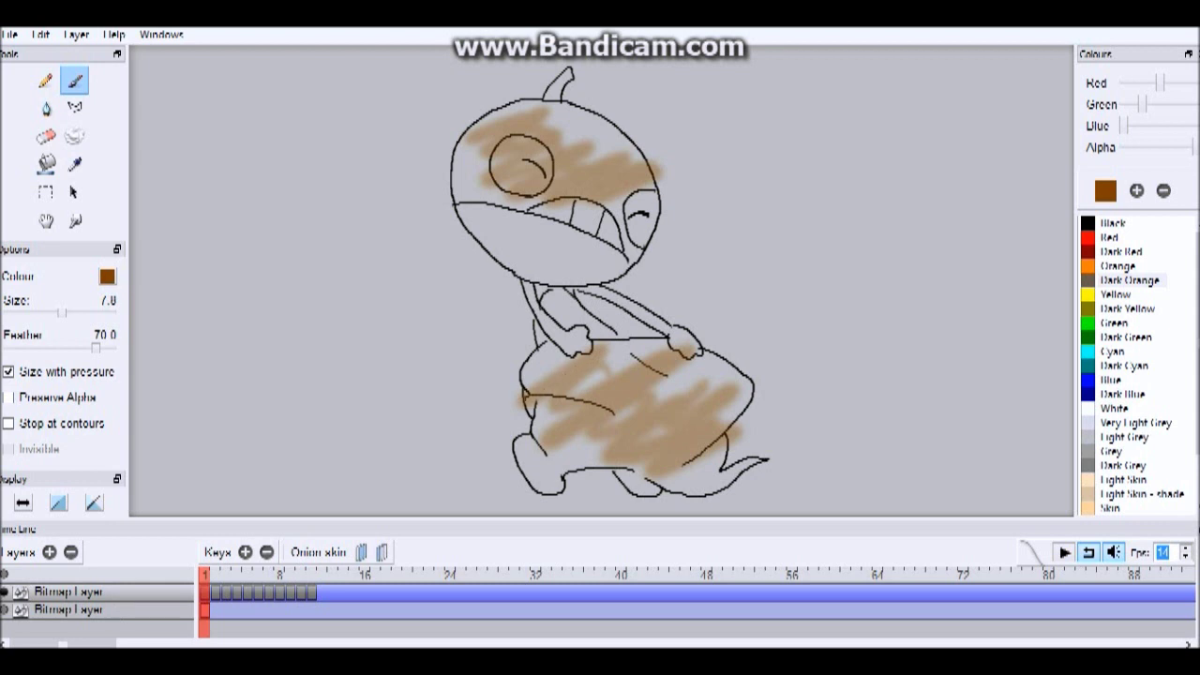
Move the outline layer beneath the painted layer and brush more Dark Orange broadly across the character's body on frame 1
mouse_move(150, 591)
left_mouse_down()
mouse_move(161, 629)
mouse_move(170, 619)
left_mouse_up()
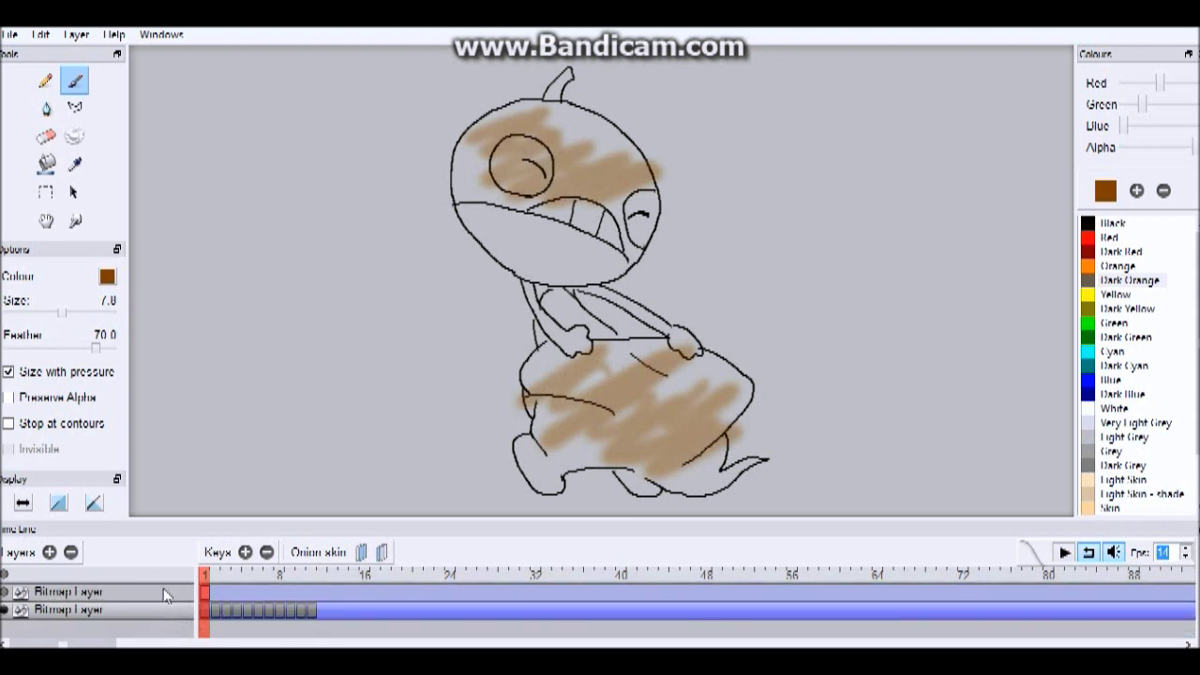
left_click(164, 590)
mouse_move(581, 362)
left_mouse_down()
mouse_move(478, 383)
mouse_move(465, 412)
mouse_move(506, 435)
mouse_move(556, 430)
left_mouse_up()
mouse_move(731, 281)
left_mouse_down()
mouse_move(562, 445)
mouse_move(713, 356)
mouse_move(637, 478)
mouse_move(796, 342)
left_mouse_up()
left_click_drag(721, 415, 728, 417)
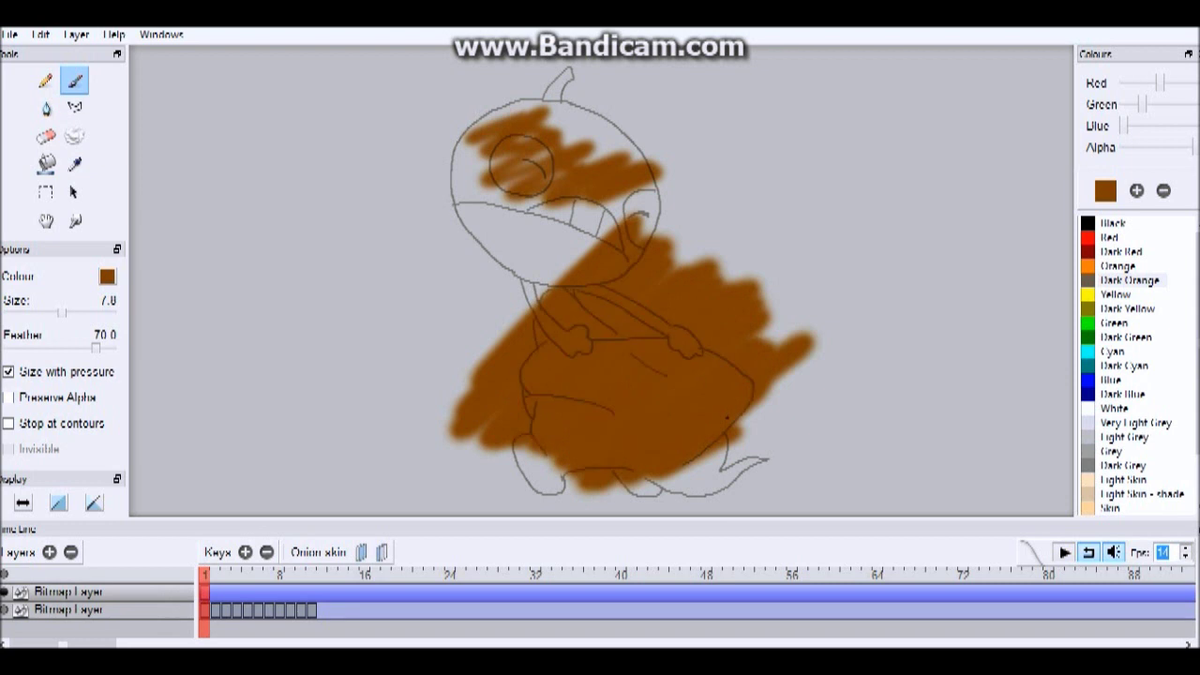
Switch back and forth between the reordered bitmap layers to examine how the paint and outlines overlap
left_click(150, 591)
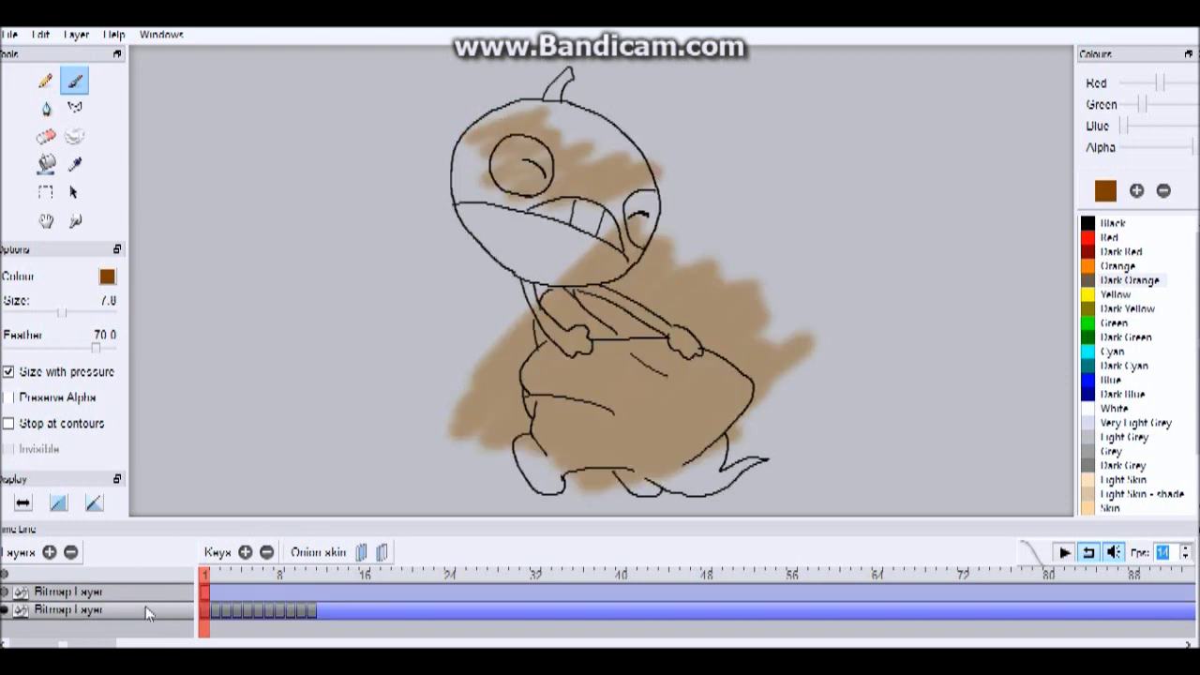
left_click(160, 613)
left_click(160, 613)
left_click(164, 593)
left_click(165, 612)
left_click(140, 592)
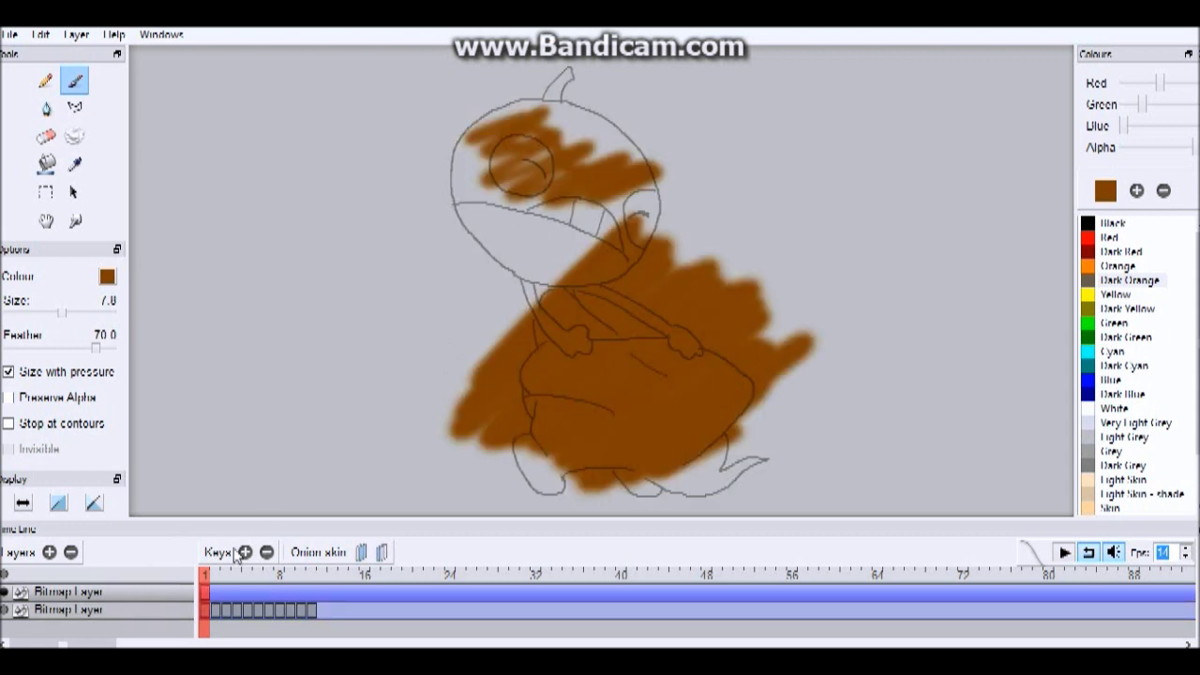
left_click(172, 610)
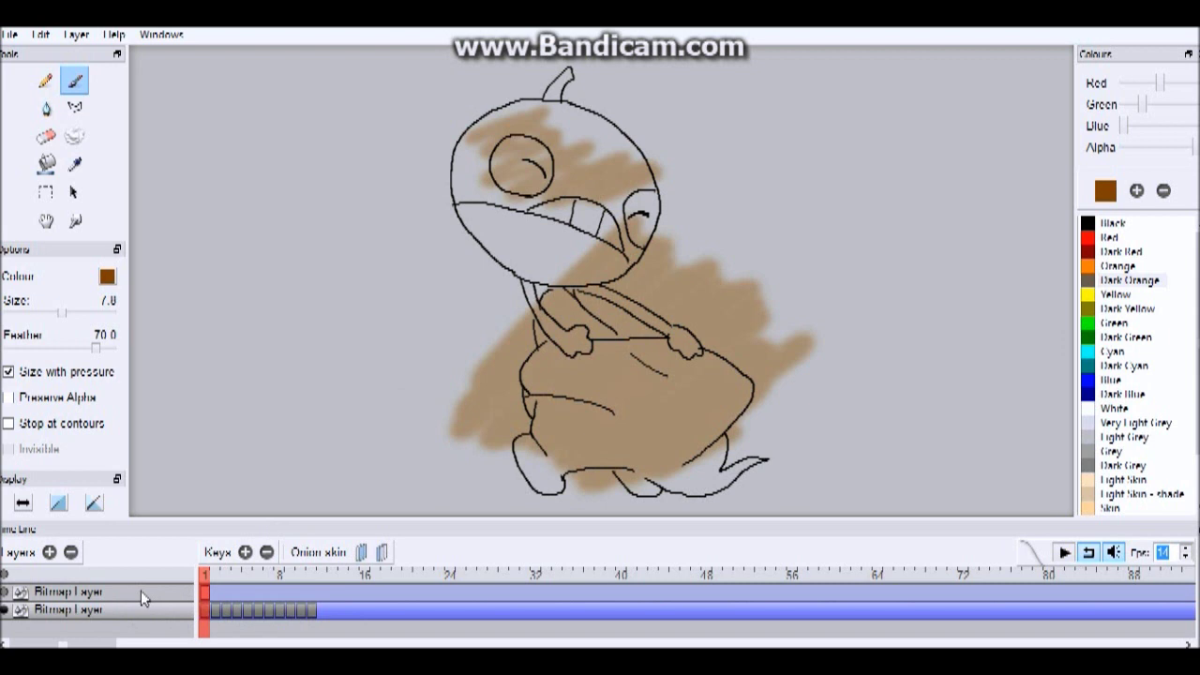
Add a camera layer and scrub through the animation's frames to preview the camera framing
left_click(51, 552)
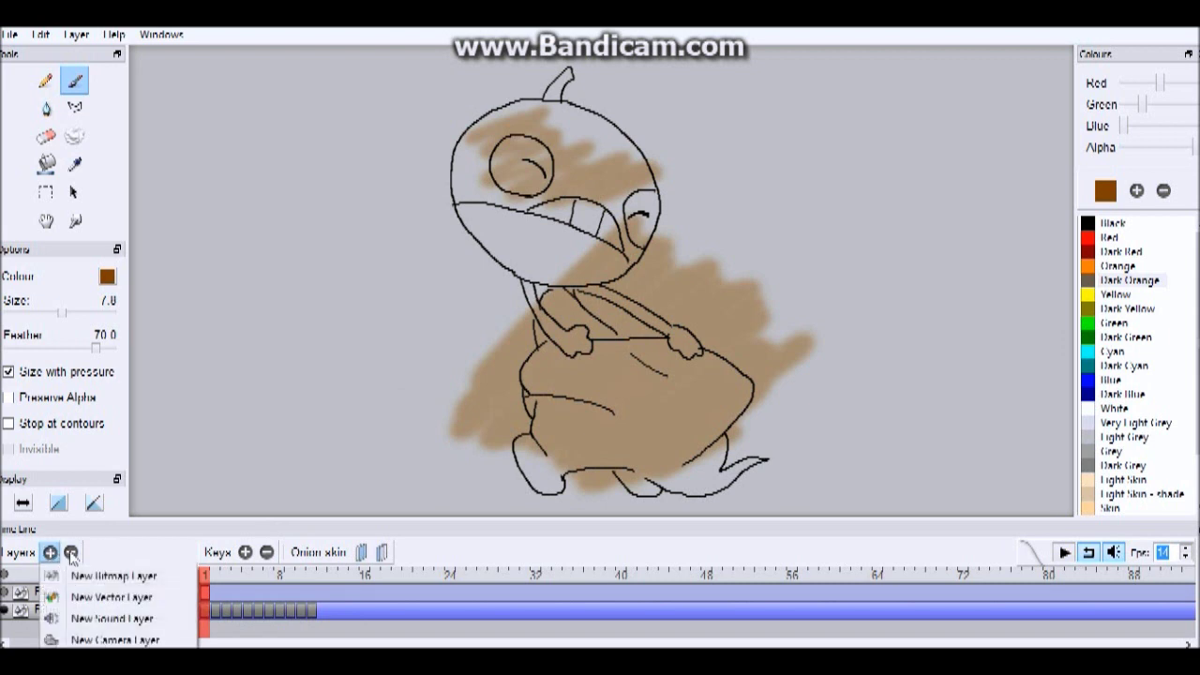
left_click(116, 639)
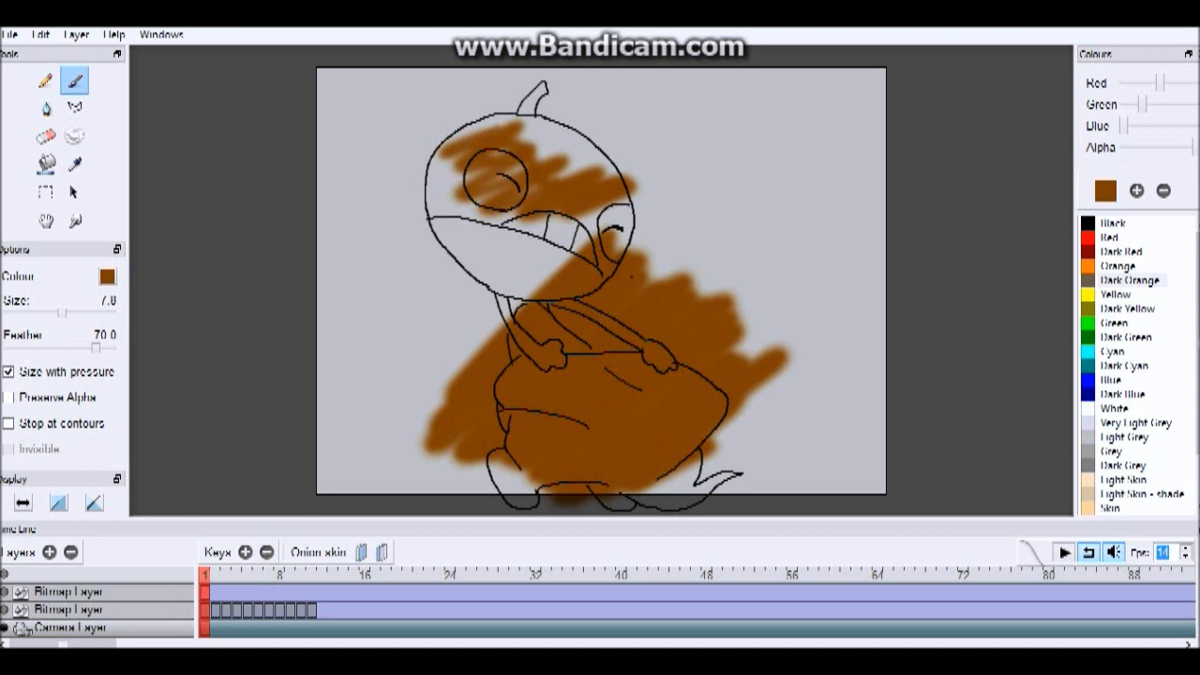
left_click_drag(204, 578, 315, 574)
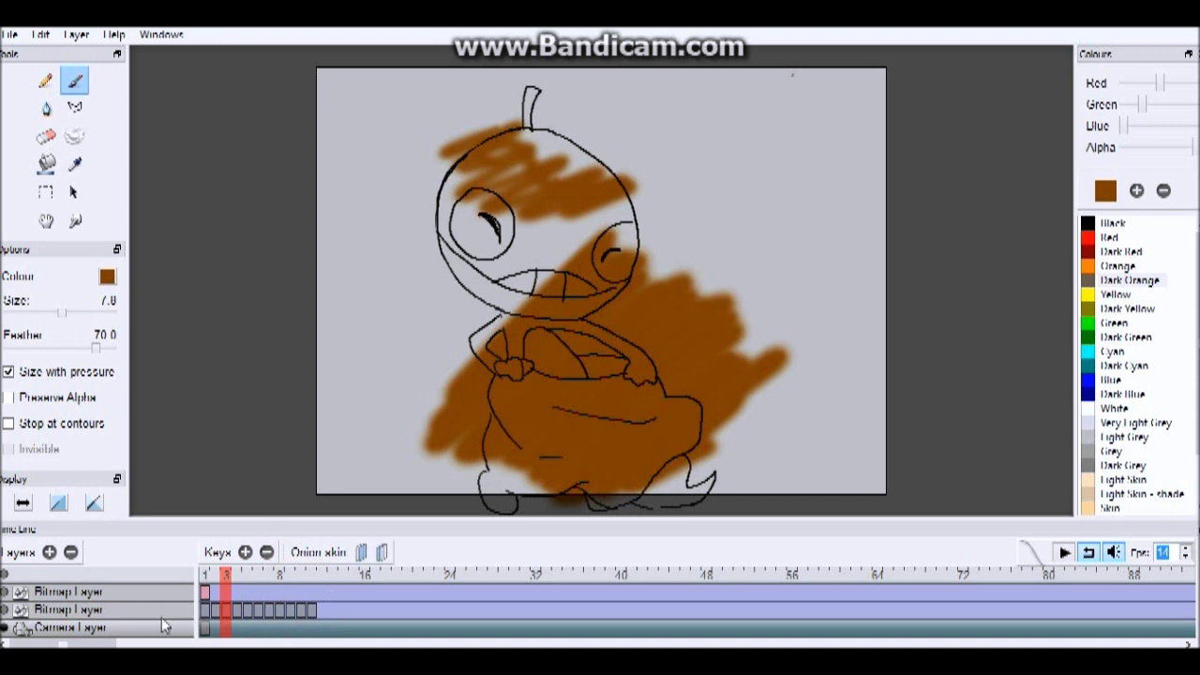
Delete the camera layer and confirm its removal
left_click(70, 552)
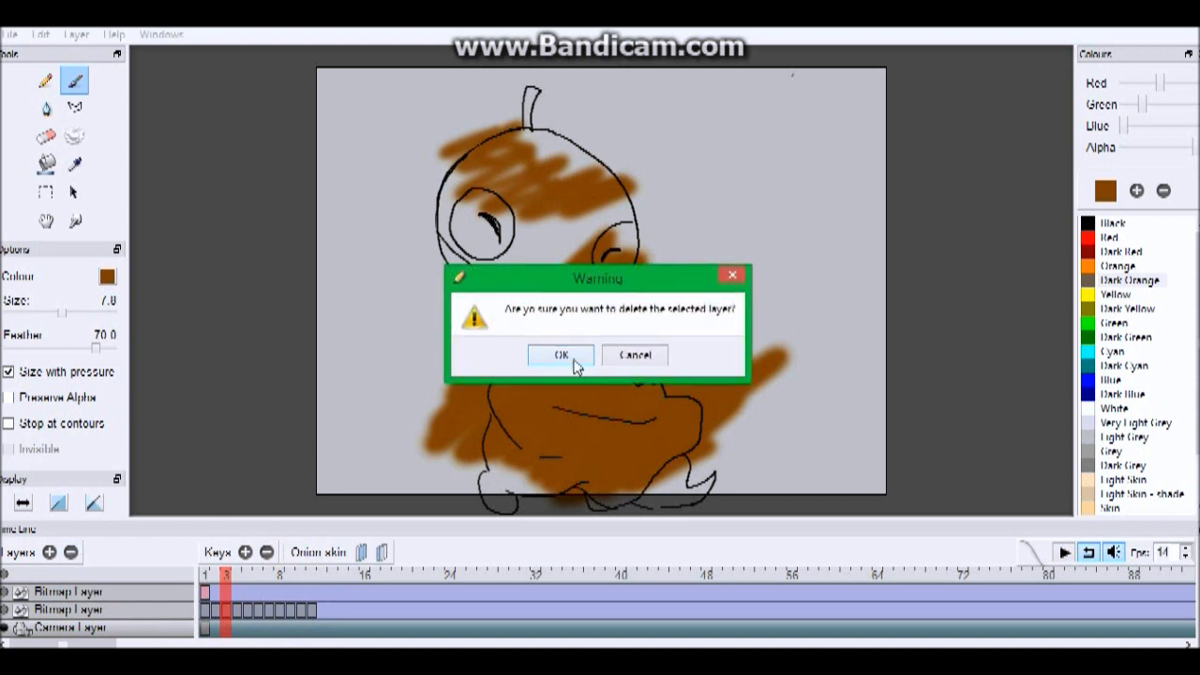
left_click(628, 357)
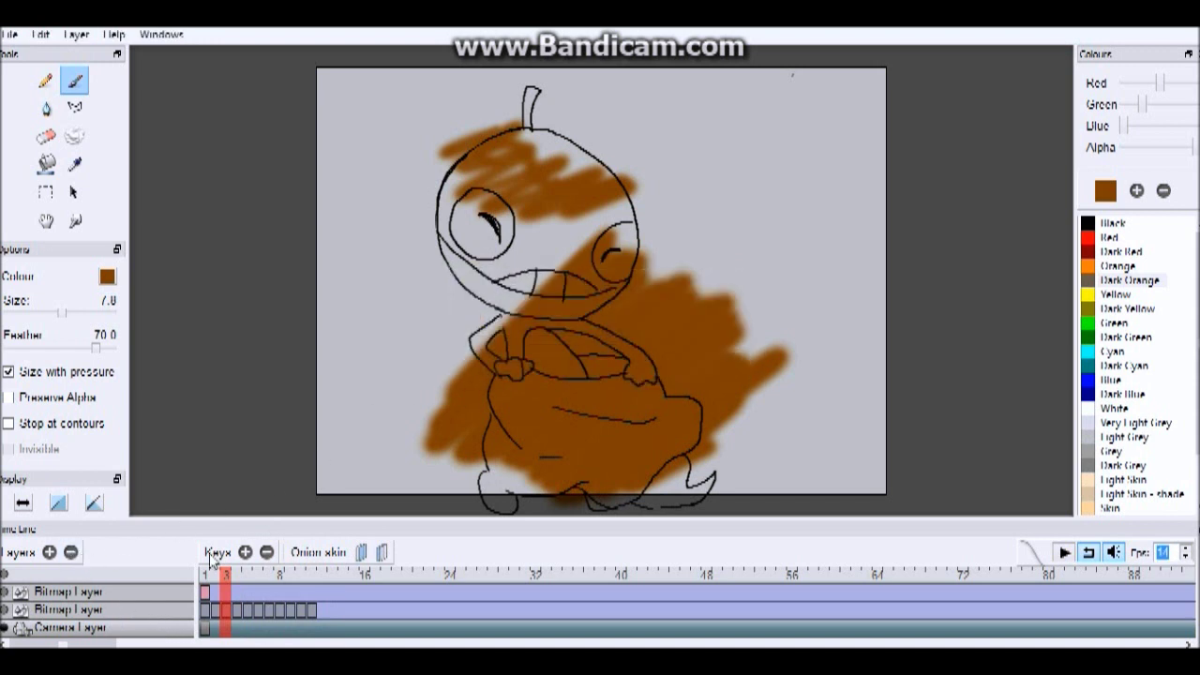
left_click(70, 553)
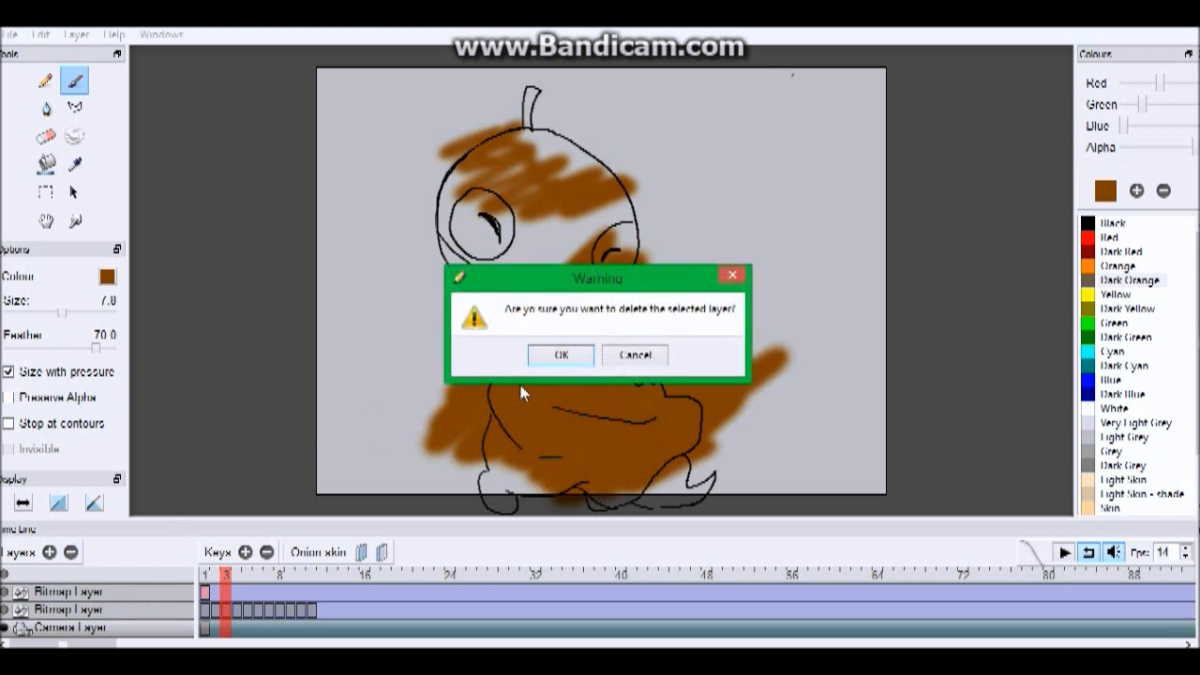
left_click(558, 356)
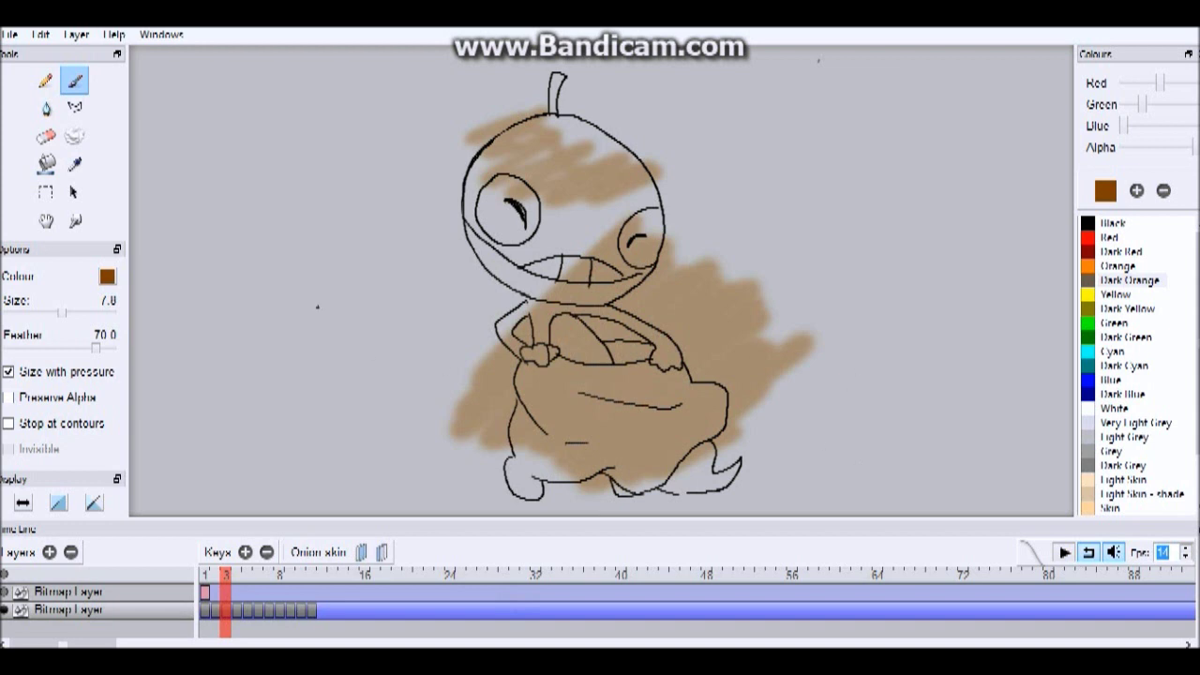
Look over the Save As command and the available export formats for the animation, without exporting anything
left_click(13, 37)
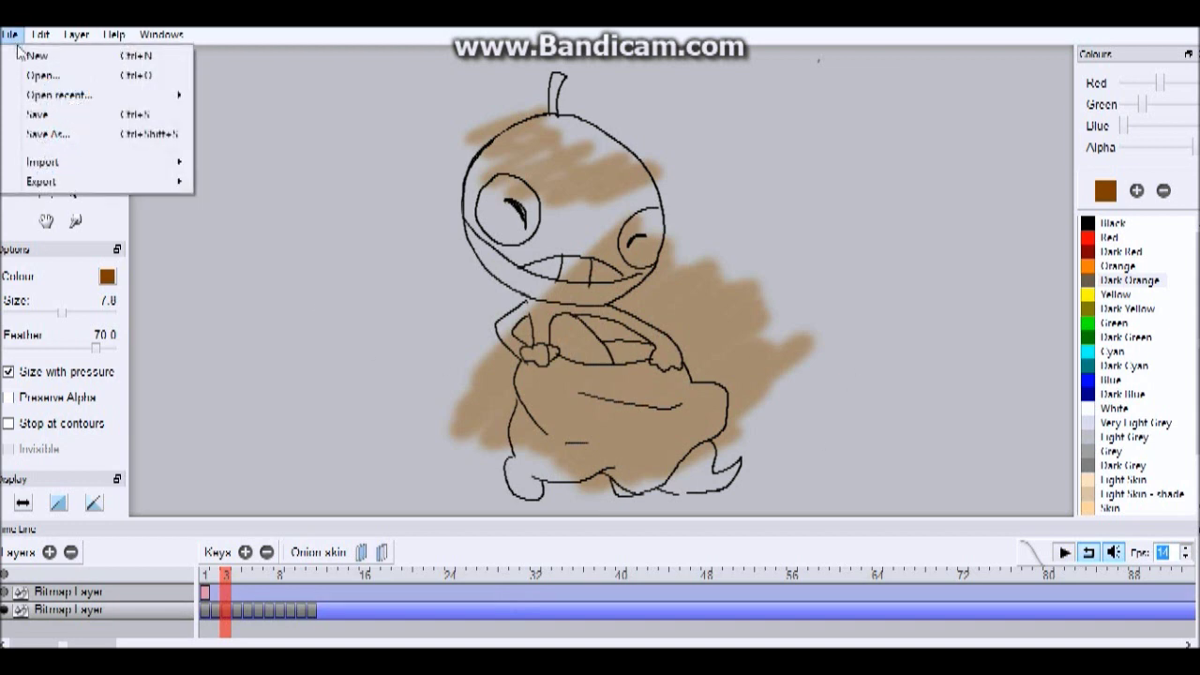
left_click(62, 140)
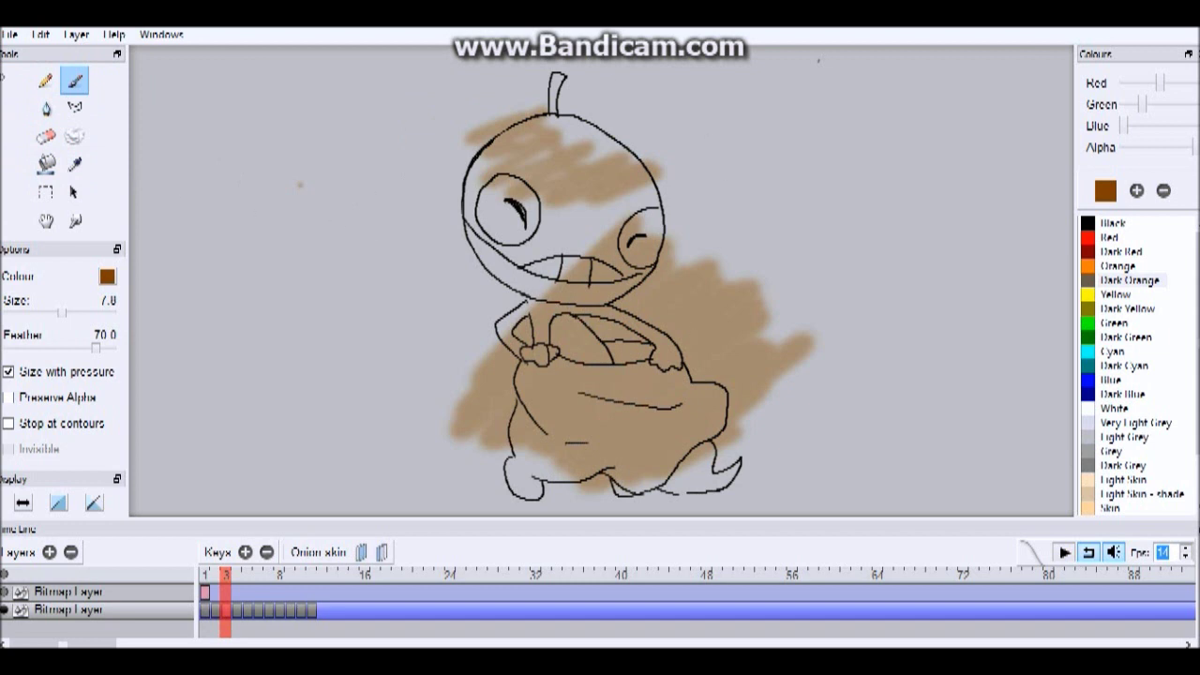
left_click(9, 35)
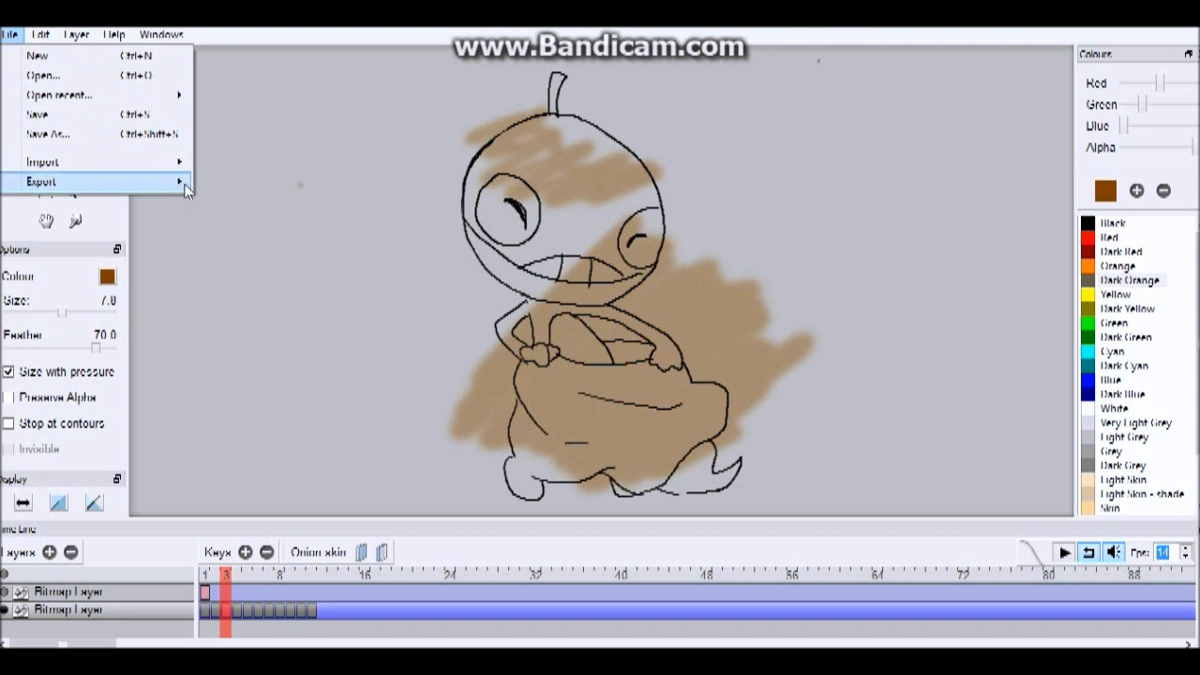
mouse_move(182, 188)
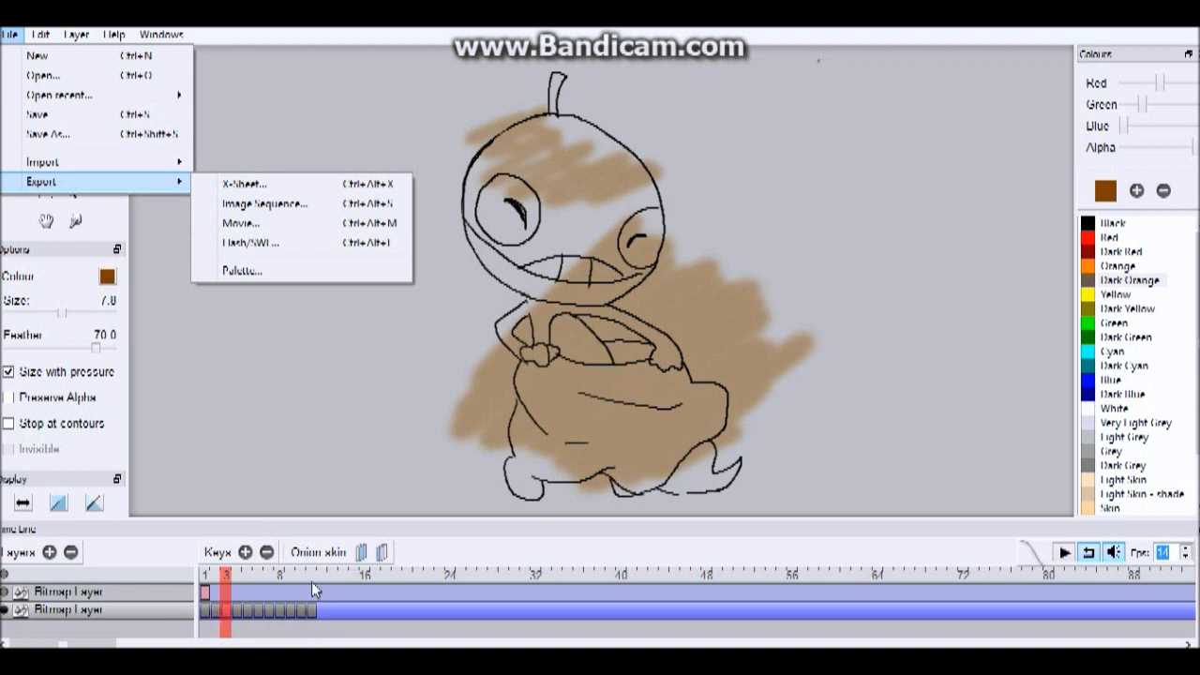
left_click(319, 444)
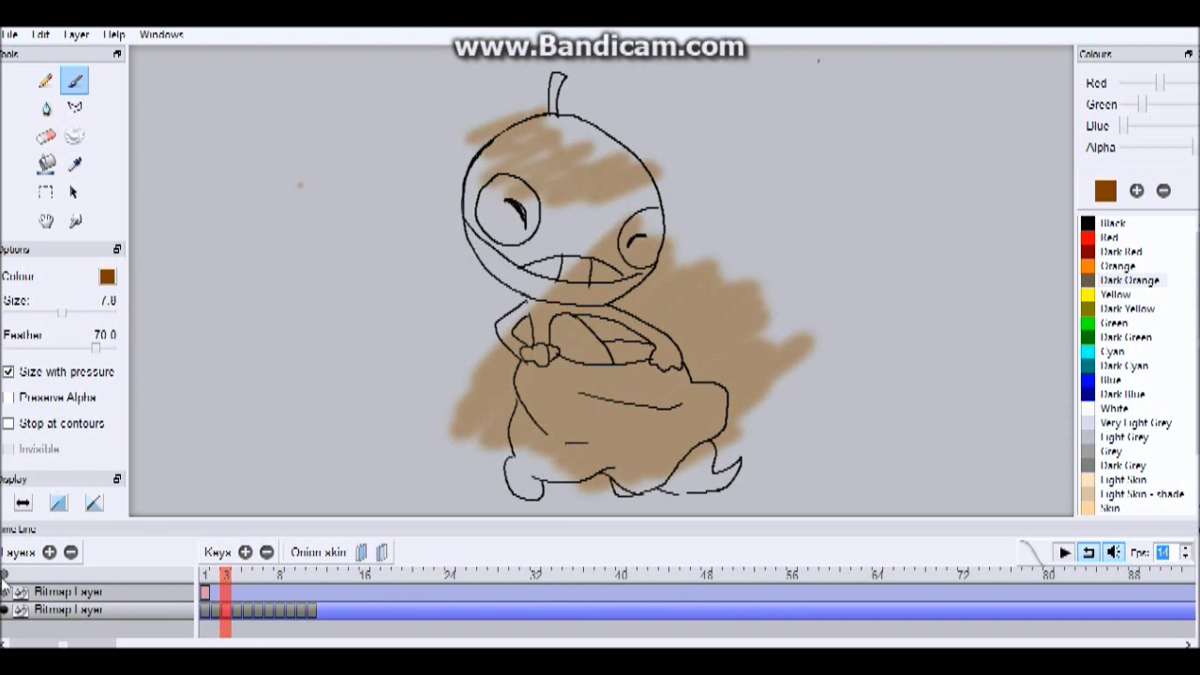
Try the checkered, white, black and textured canvas backgrounds in the preferences, restore the grey background, and close the dialog
left_click(42, 38)
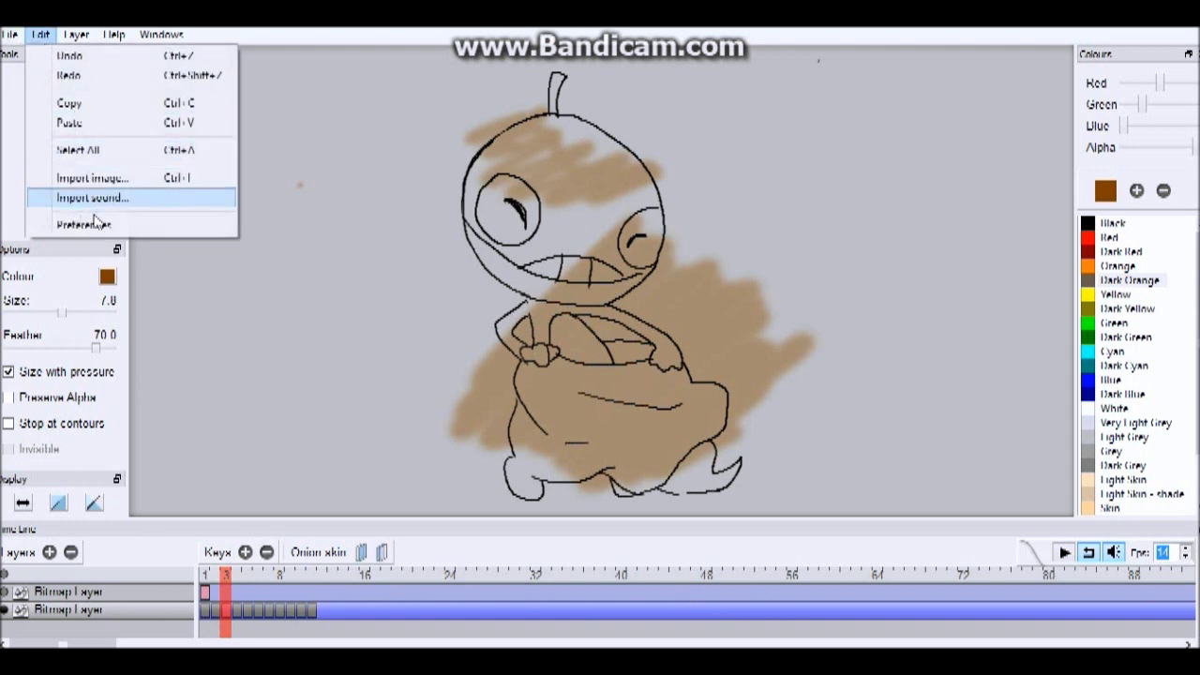
left_click(97, 223)
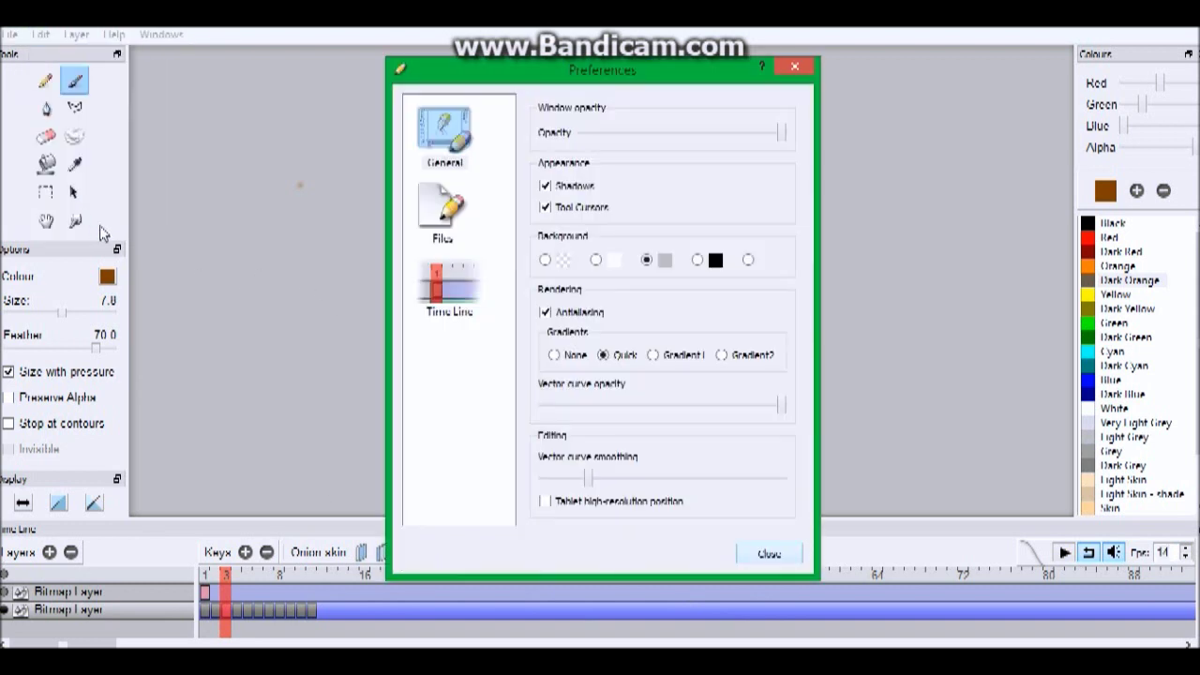
left_click(545, 260)
left_click(597, 261)
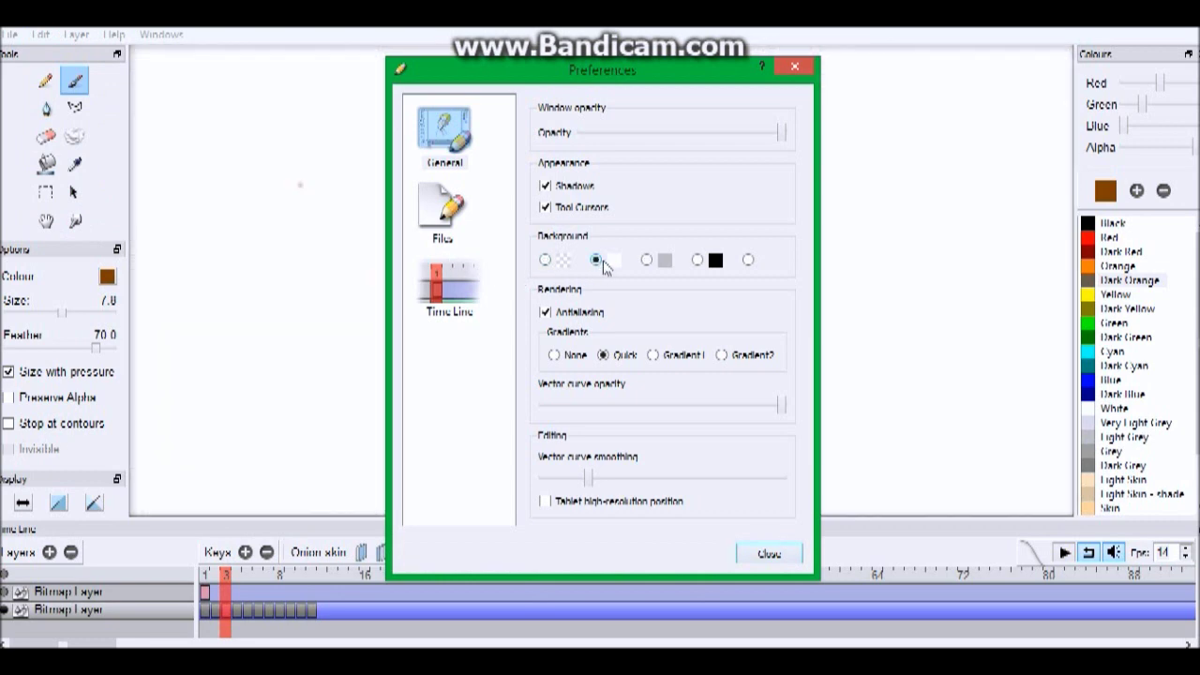
left_click(647, 261)
left_click(698, 261)
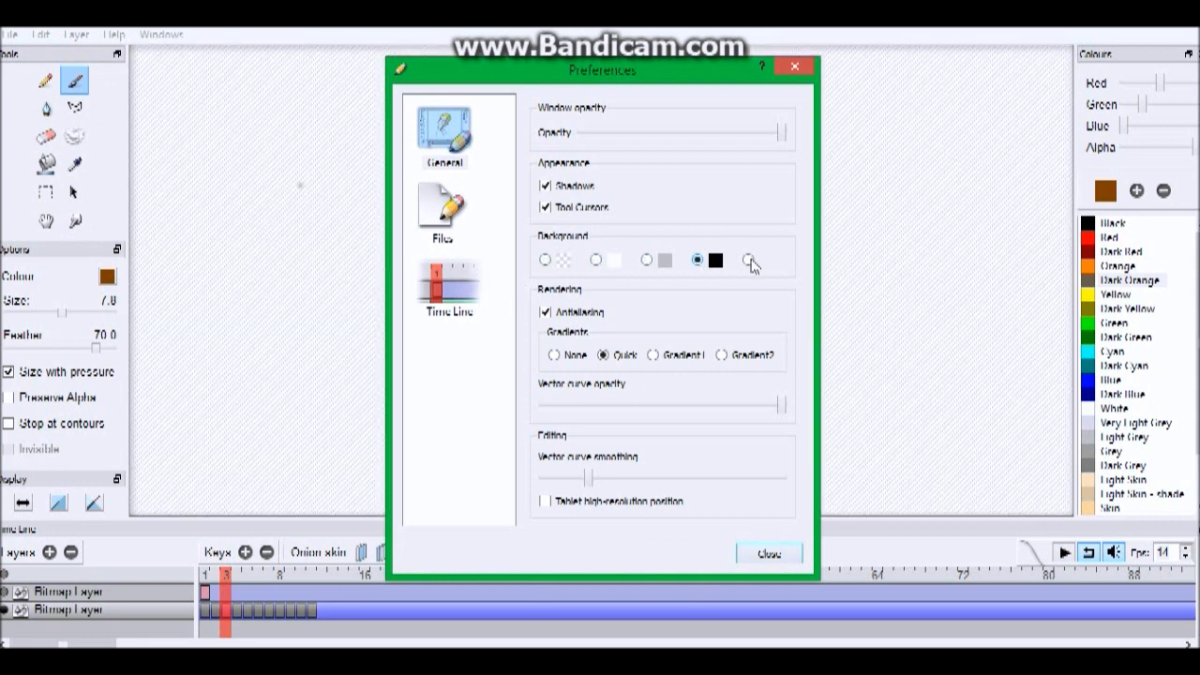
left_click(748, 260)
left_click(647, 260)
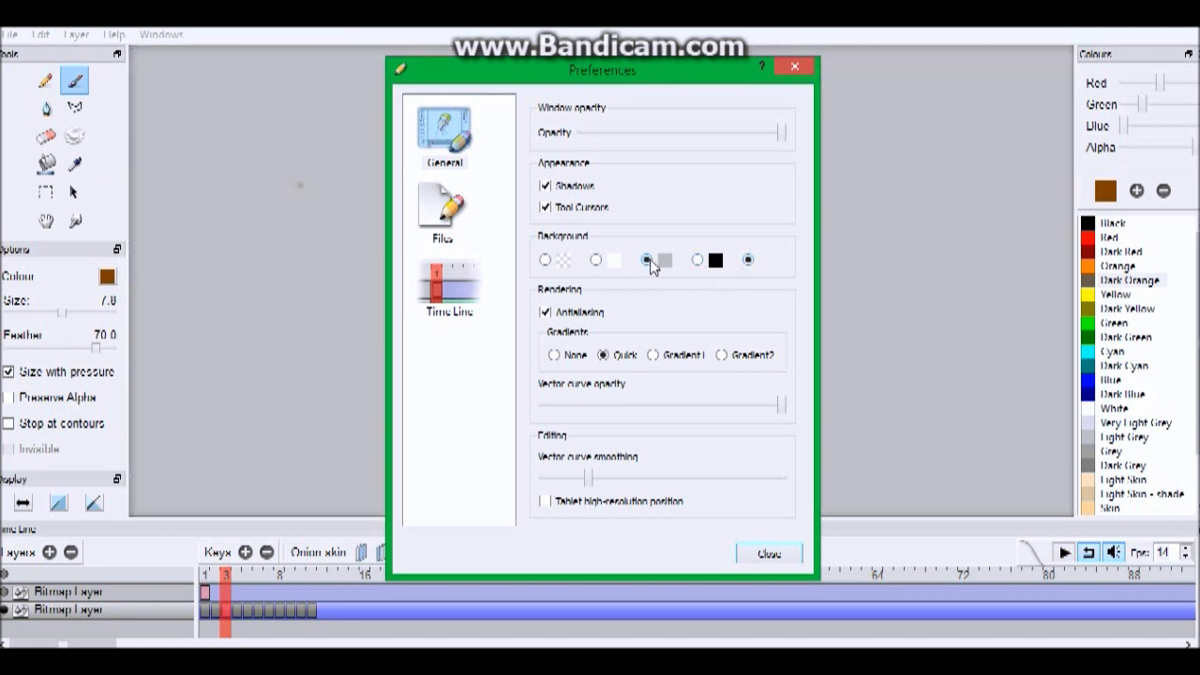
left_click(794, 67)
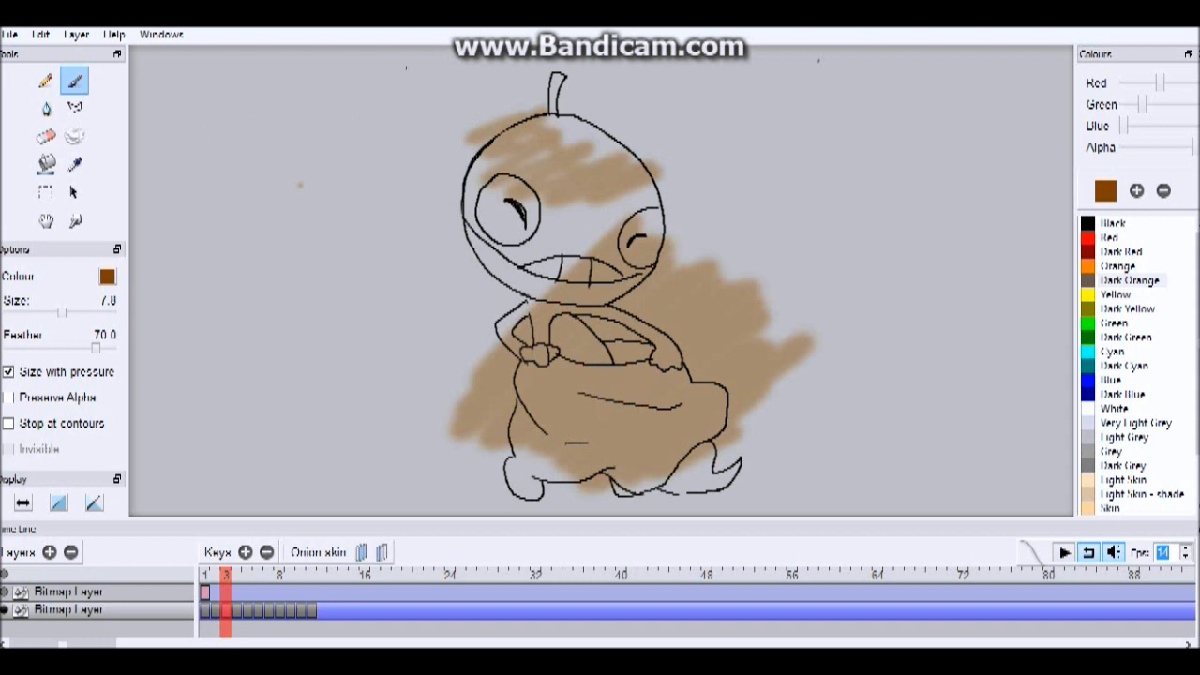
Open the image sequence export dialog to view its file name and type options, and close it without exporting
left_click(17, 36)
mouse_move(30, 182)
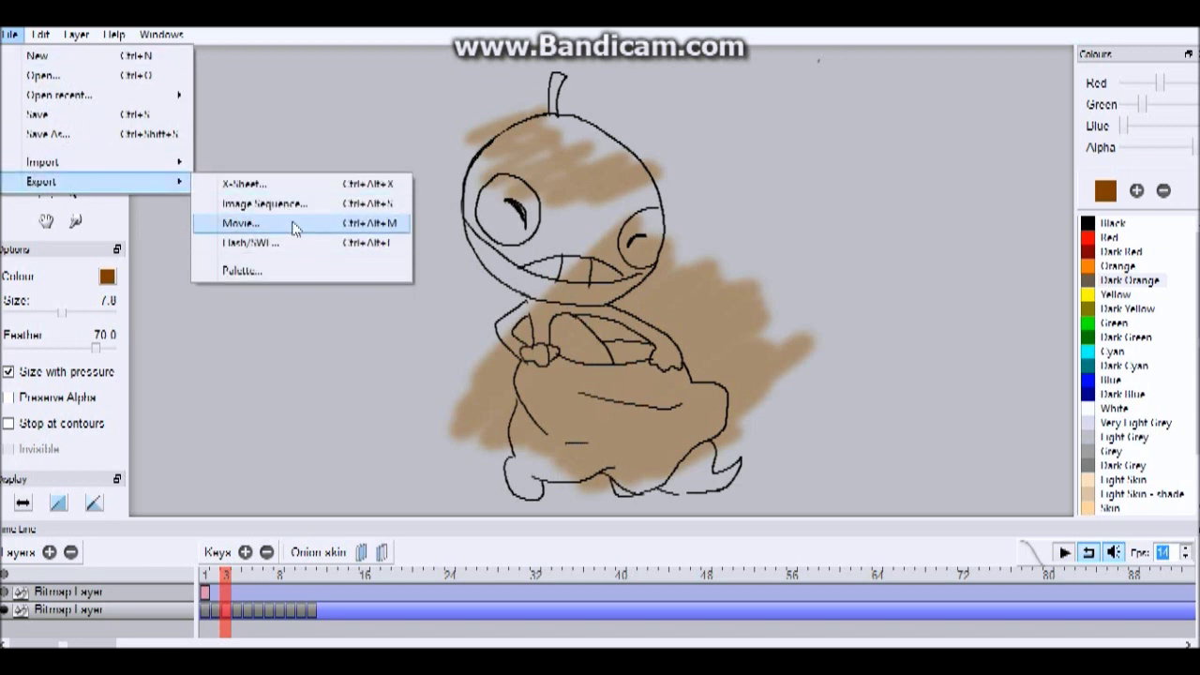
left_click(282, 204)
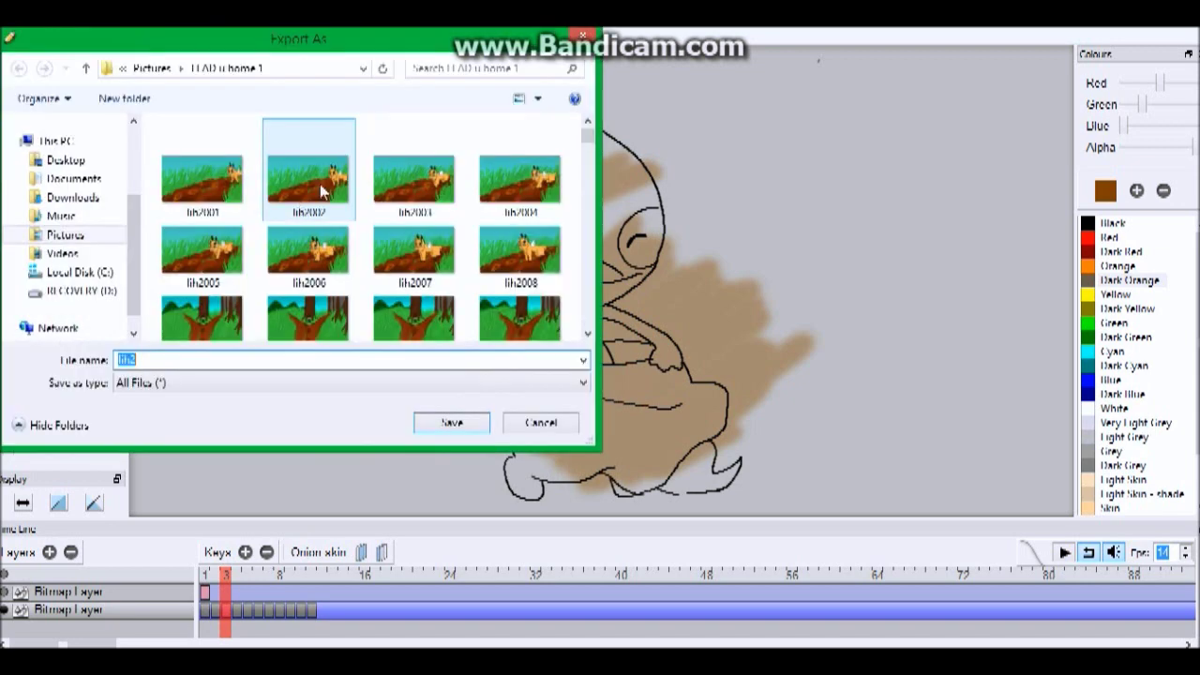
left_click(584, 37)
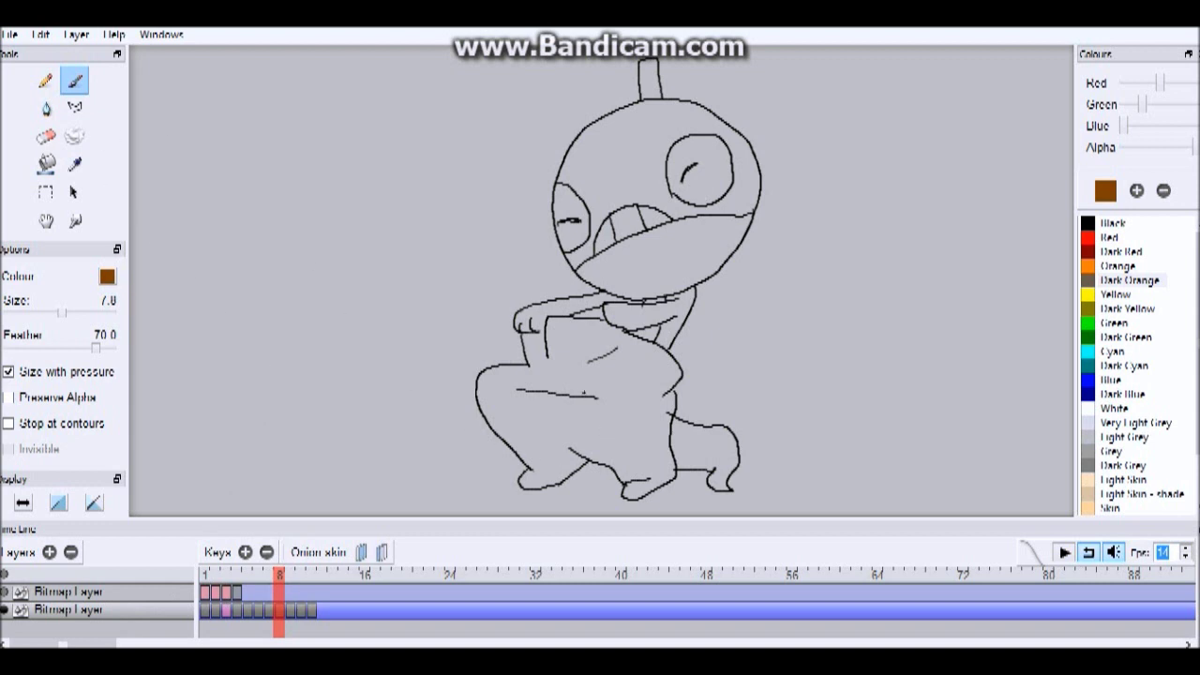
Paint brown brush strokes over the character's body at frame 8 on the line-art layer
mouse_move(583, 394)
left_mouse_down()
mouse_move(592, 408)
mouse_move(567, 374)
mouse_move(542, 394)
mouse_move(648, 347)
mouse_move(667, 345)
mouse_move(661, 361)
mouse_move(675, 366)
mouse_move(682, 345)
mouse_move(530, 337)
mouse_move(562, 314)
mouse_move(632, 319)
mouse_move(675, 450)
mouse_move(656, 403)
left_mouse_up()
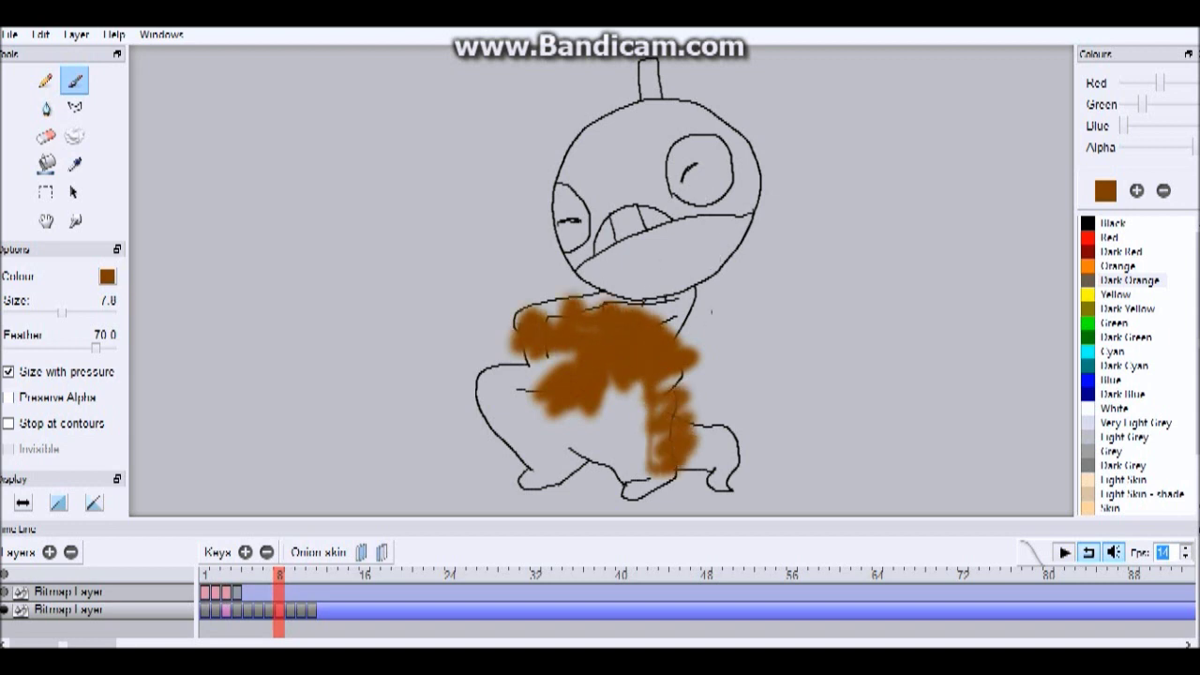
Add a keyframe at frame 6 on the upper bitmap layer and paint the character's body brown there
left_click(108, 591)
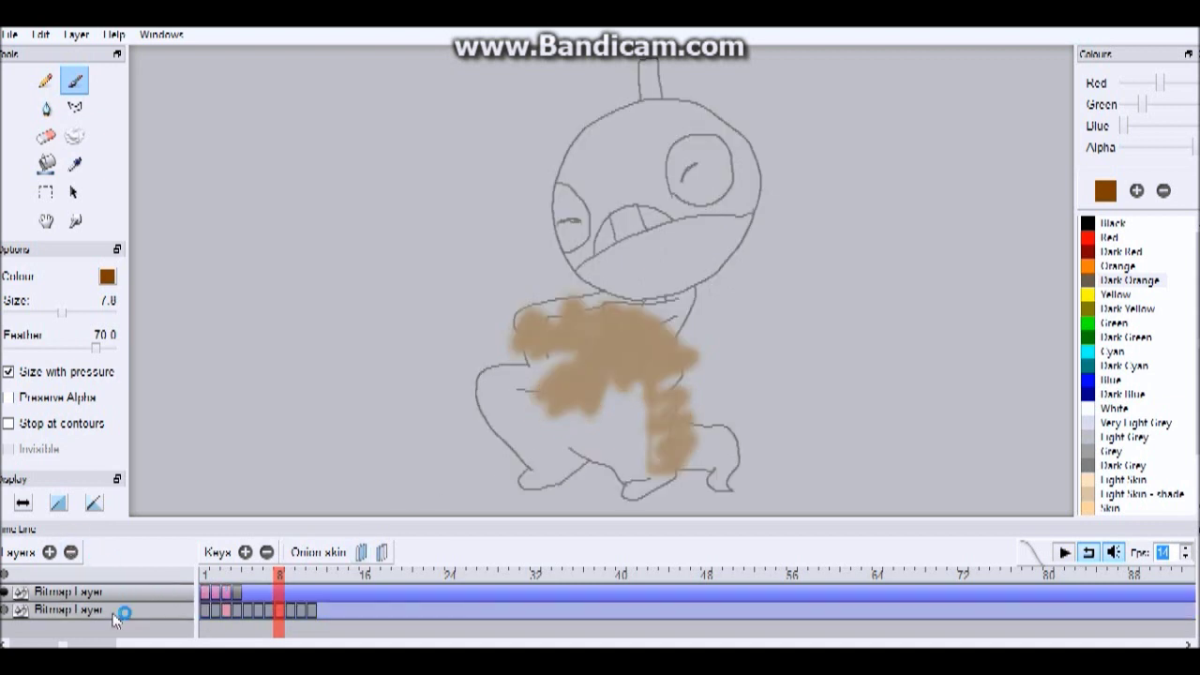
left_click(262, 575)
left_click_drag(260, 576, 256, 573)
left_click(245, 553)
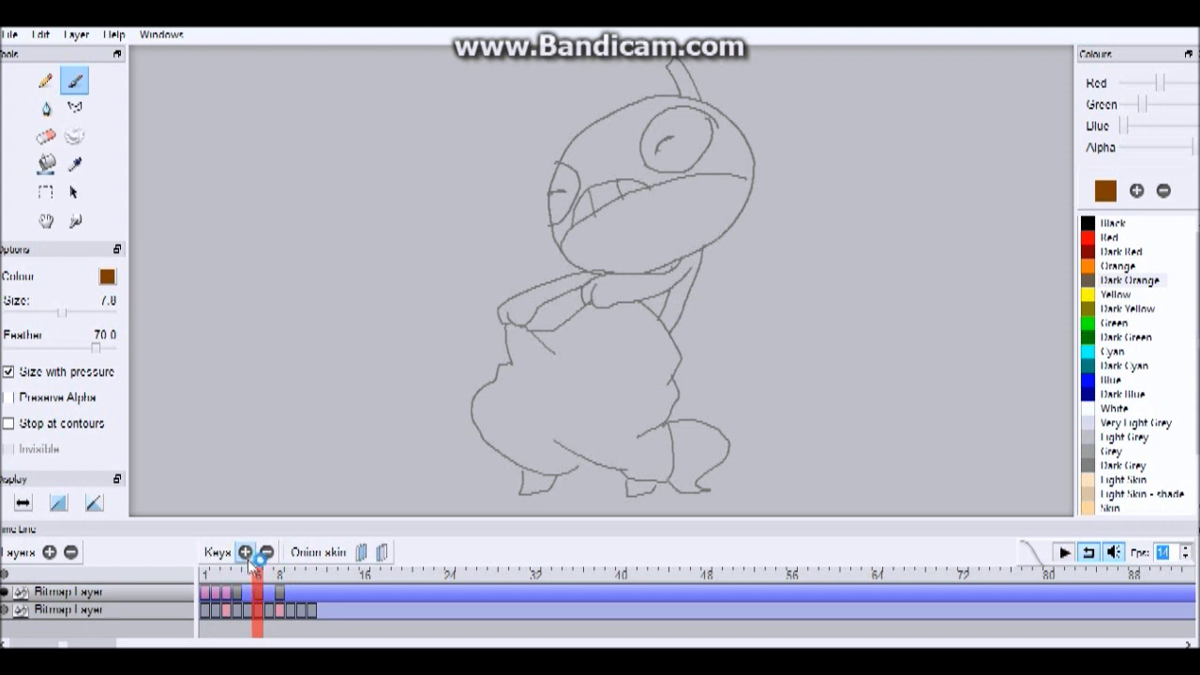
mouse_move(511, 384)
left_mouse_down()
mouse_move(625, 281)
mouse_move(483, 380)
mouse_move(601, 348)
mouse_move(675, 374)
mouse_move(657, 431)
mouse_move(619, 459)
mouse_move(563, 460)
left_mouse_up()
mouse_move(642, 376)
left_mouse_down()
mouse_move(544, 450)
mouse_move(511, 412)
mouse_move(597, 312)
left_mouse_up()
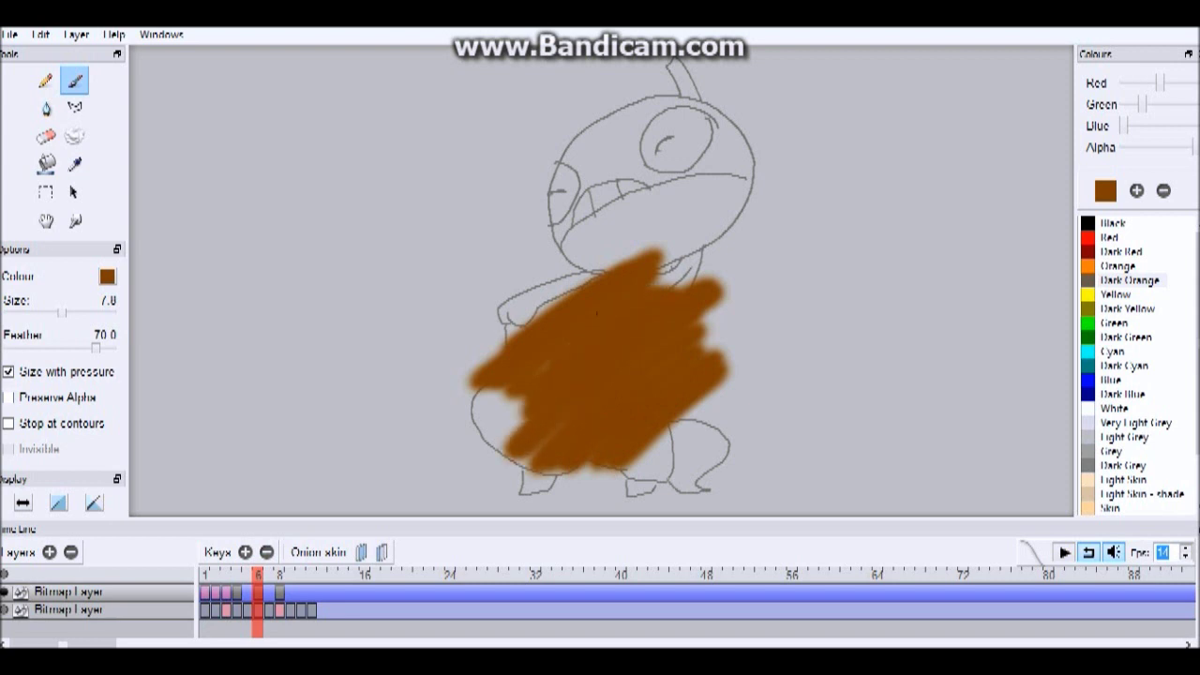
mouse_move(691, 349)
left_mouse_down()
mouse_move(688, 418)
mouse_move(650, 460)
mouse_move(658, 446)
left_mouse_up()
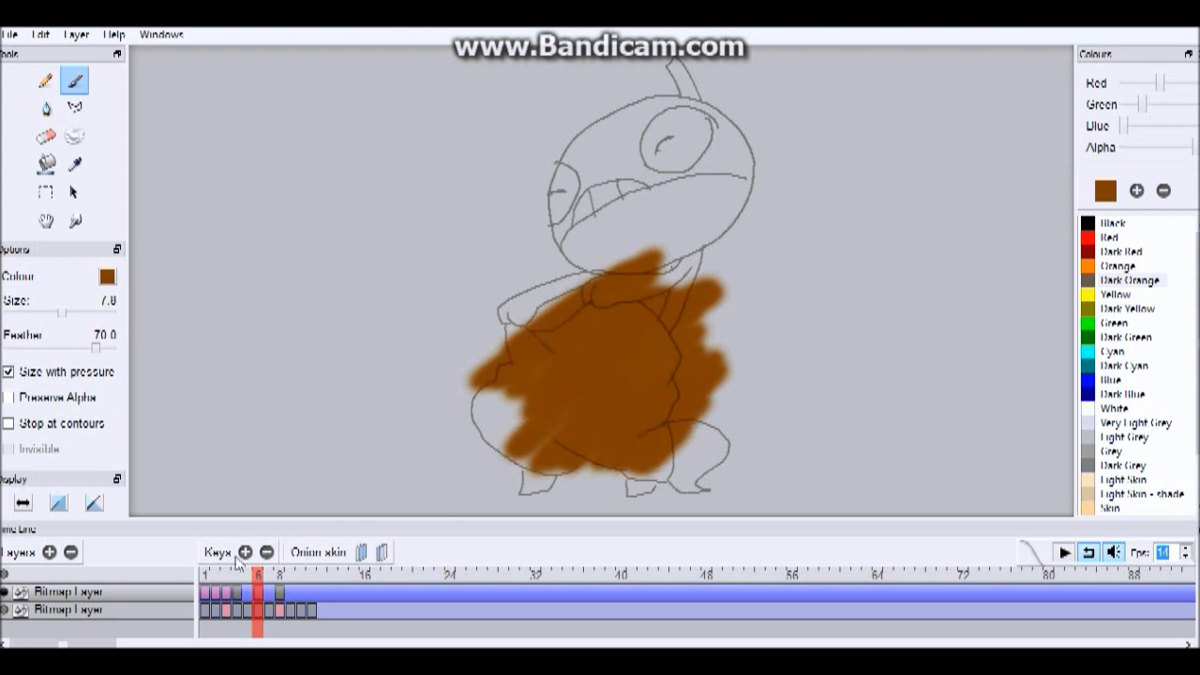
Add a camera layer to show the camera framing around the drawing, and delete that layer again
left_click(50, 552)
left_click(91, 638)
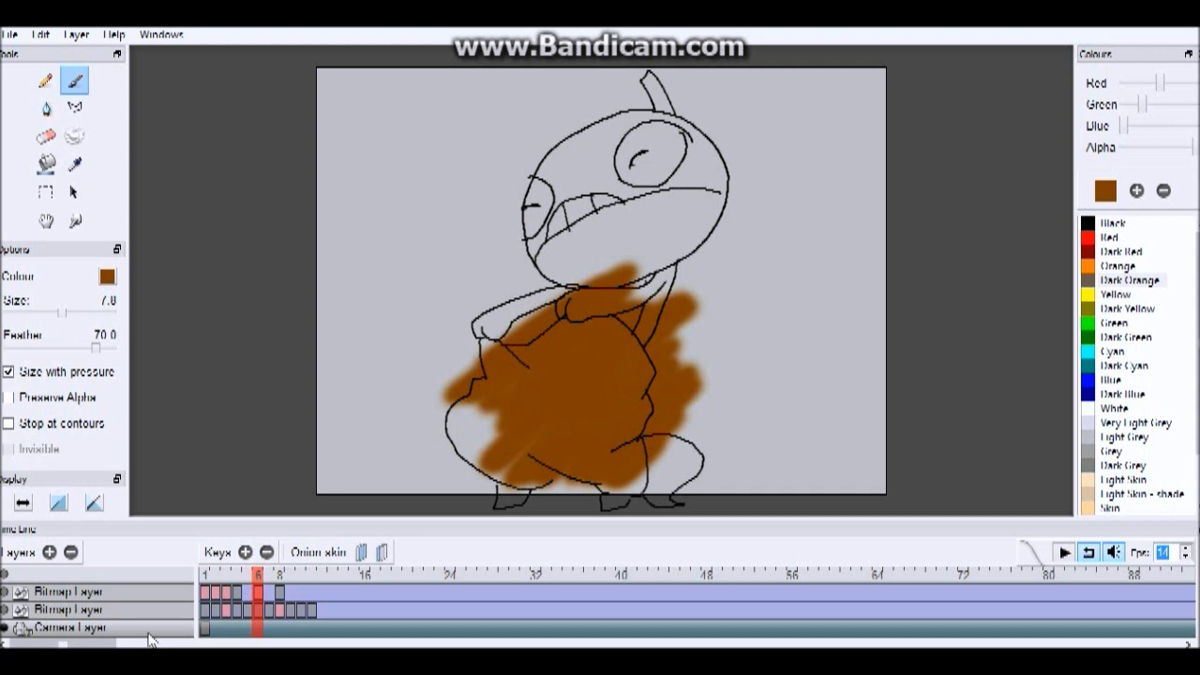
left_click(75, 552)
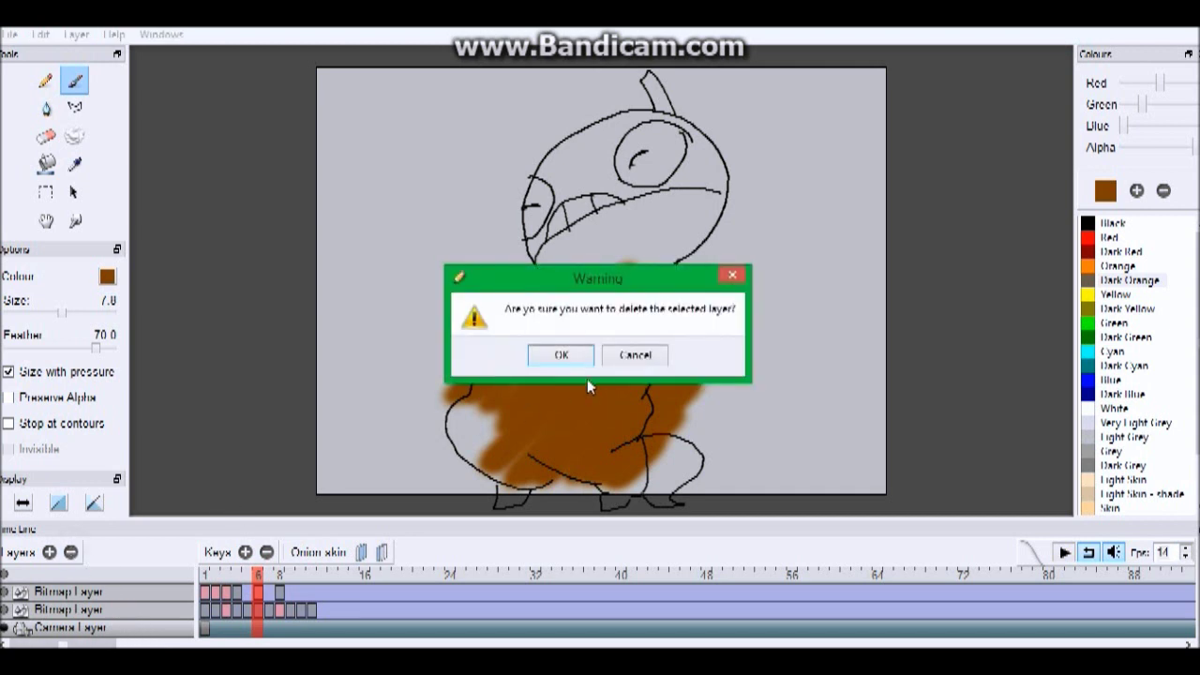
left_click(560, 350)
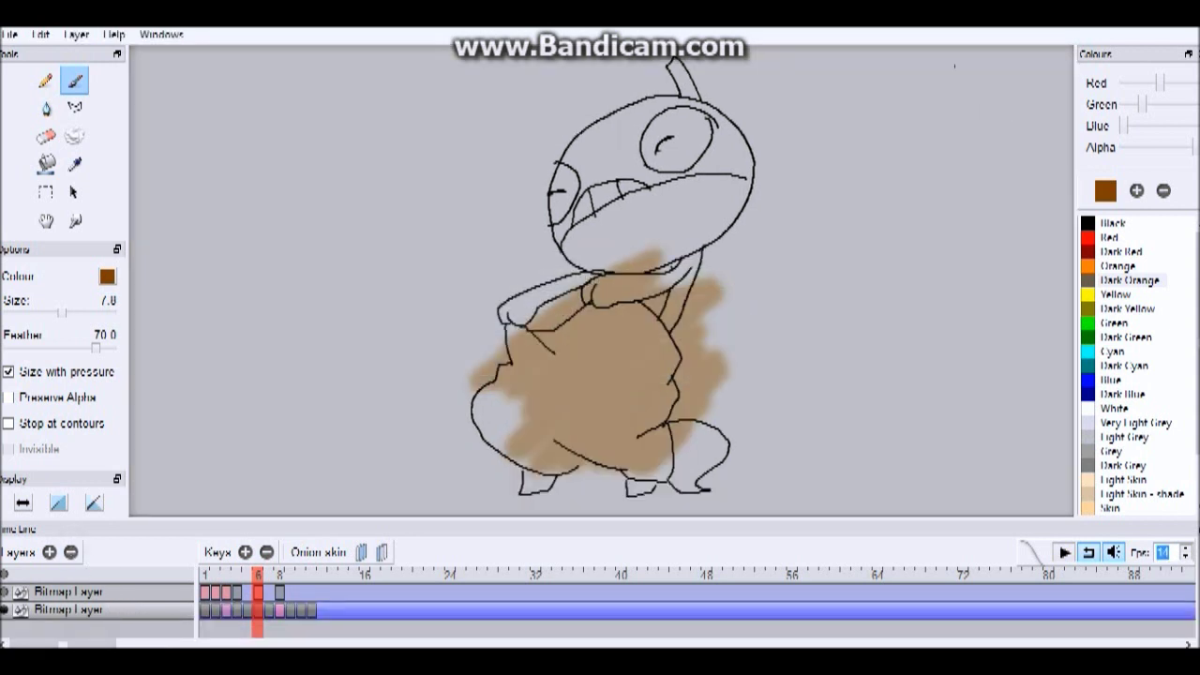
Close the animation program and discard the unsaved changes
right_click(398, 660)
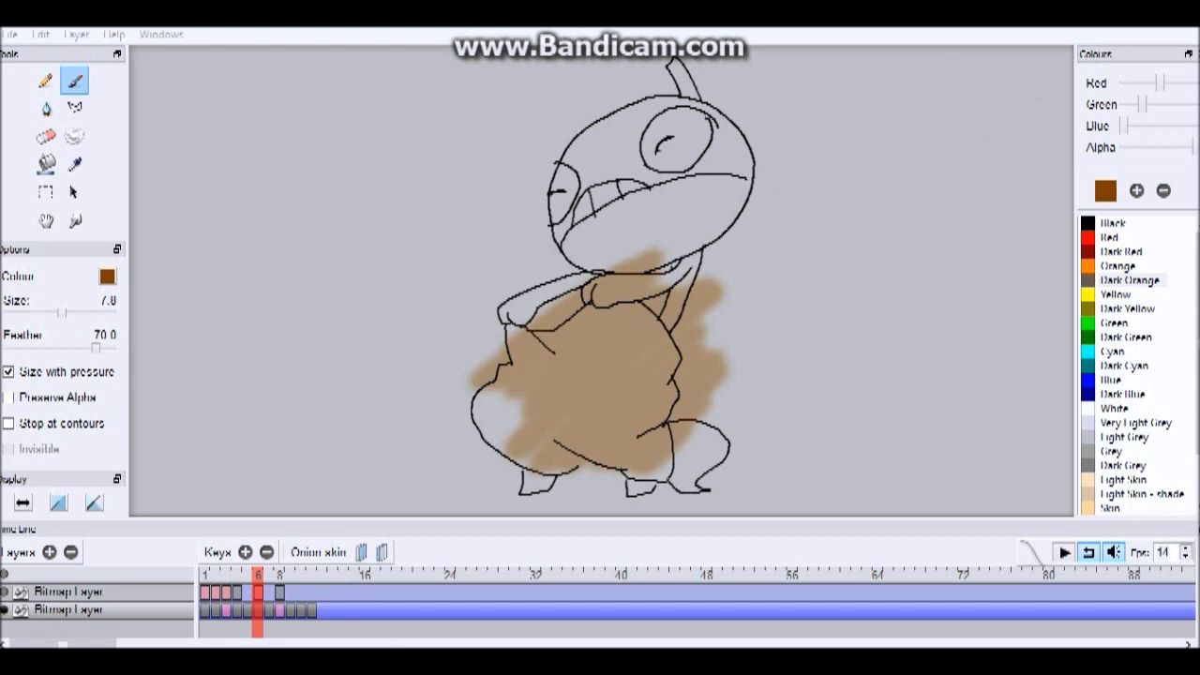
left_click(386, 622)
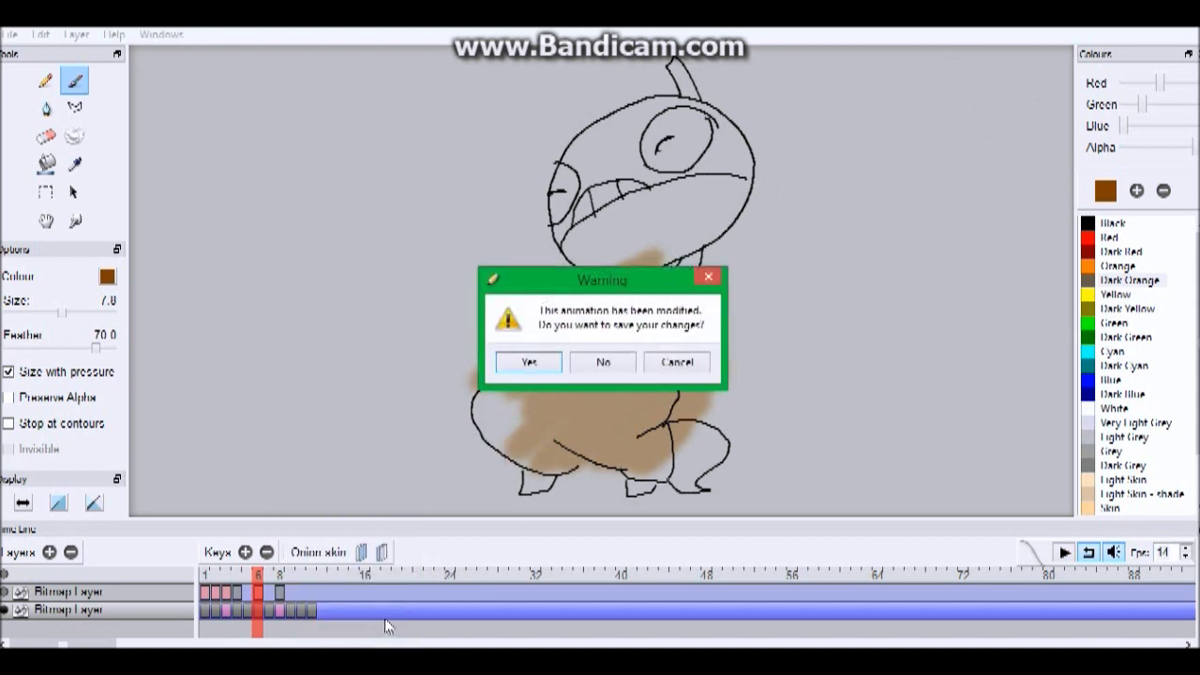
left_click(609, 366)
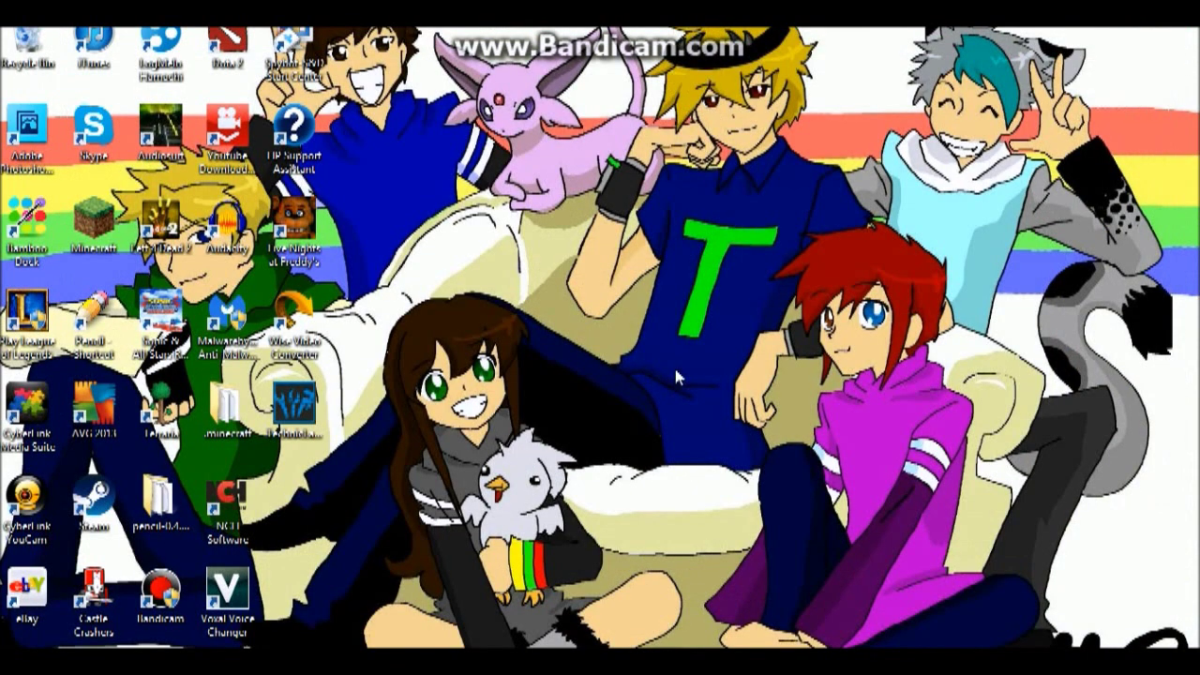